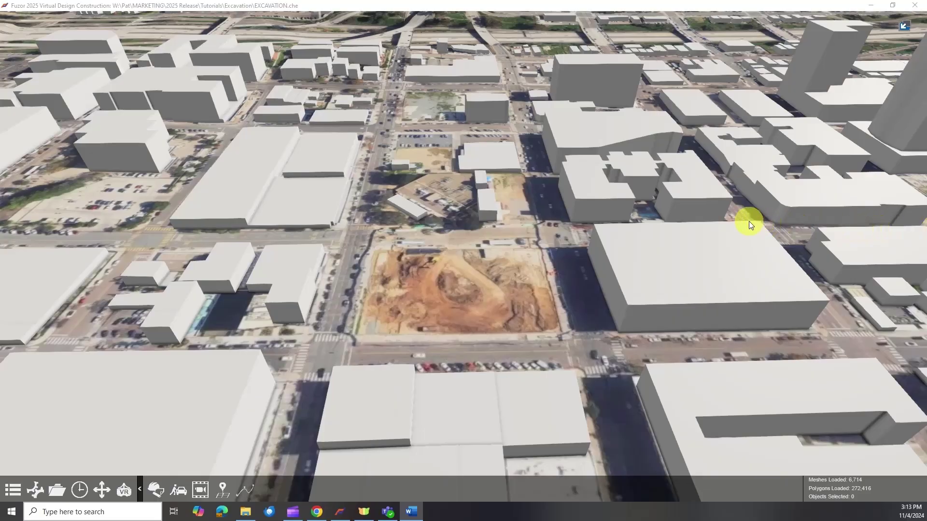
# Start creating an excavation zone on the site context topography.
pyautogui.click(462, 295)
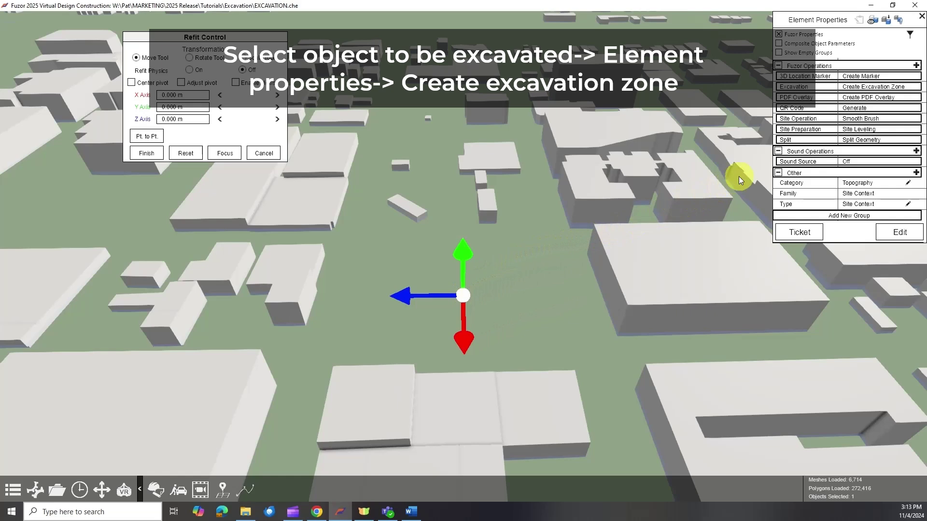
pyautogui.click(879, 88)
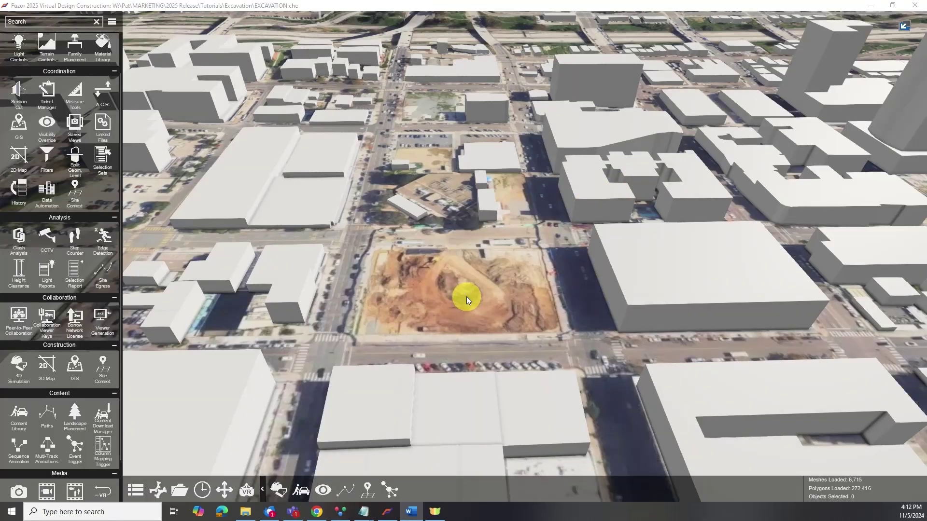
# Start a PDF overlay on the site topography at a corner of the dirt lot, sized 40 m wide by 60 m high.
pyautogui.click(465, 290)
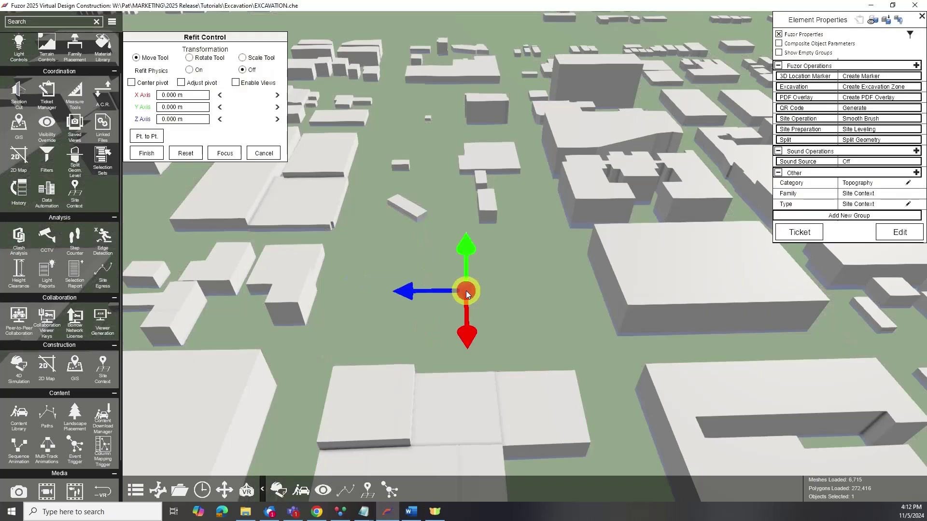
pyautogui.click(879, 97)
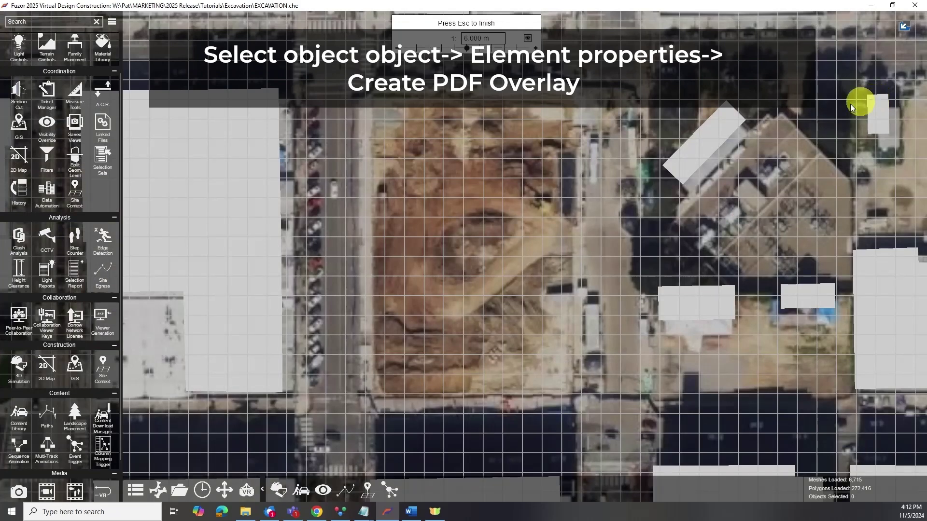
pyautogui.click(408, 141)
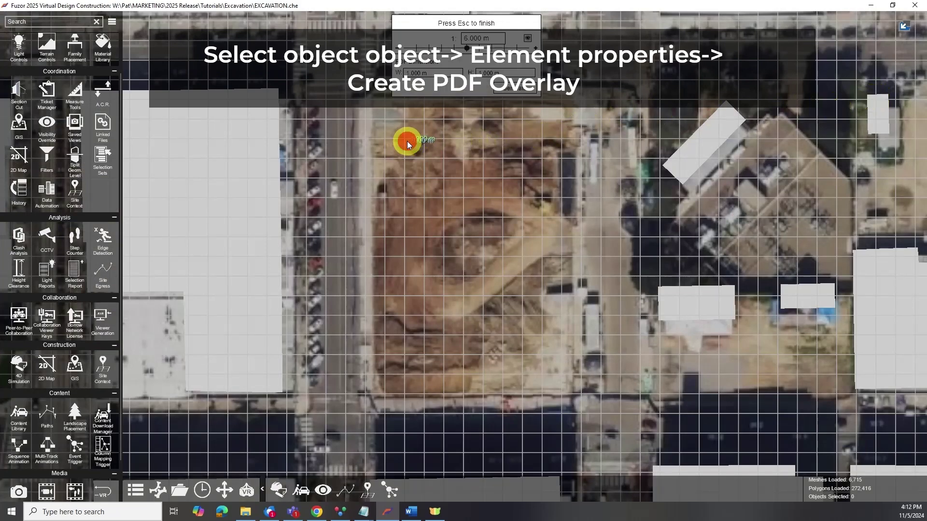
pyautogui.click(444, 72)
pyautogui.moveTo(409, 77); pyautogui.dragTo(404, 77)
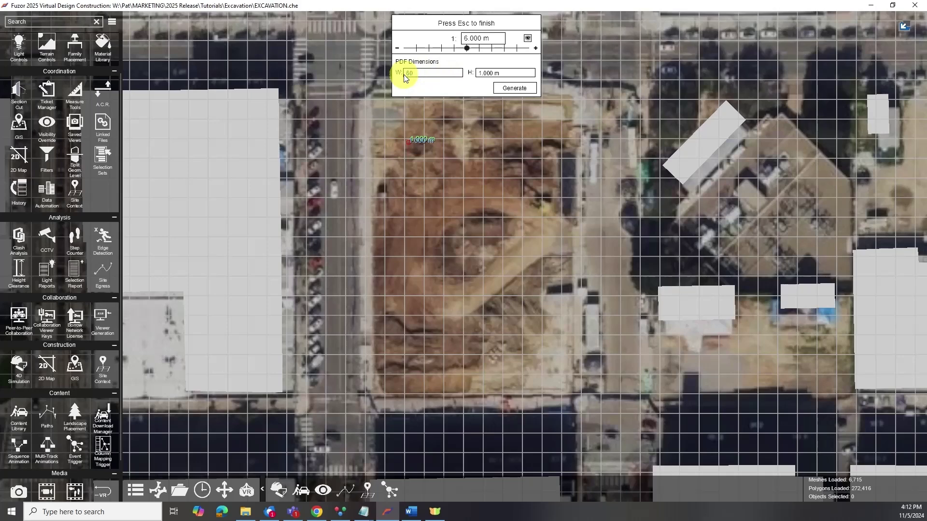
pyautogui.write('40')
pyautogui.press('Return')
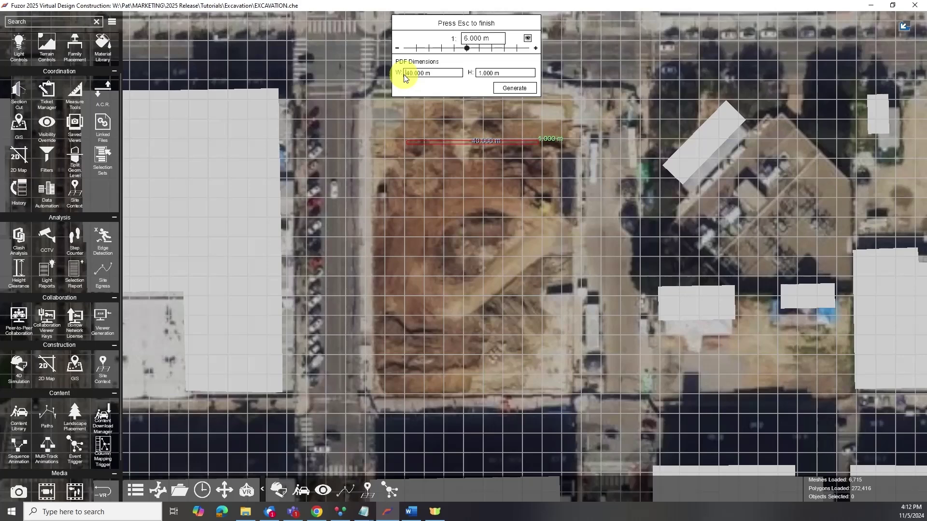
pyautogui.click(486, 74)
pyautogui.click(512, 75)
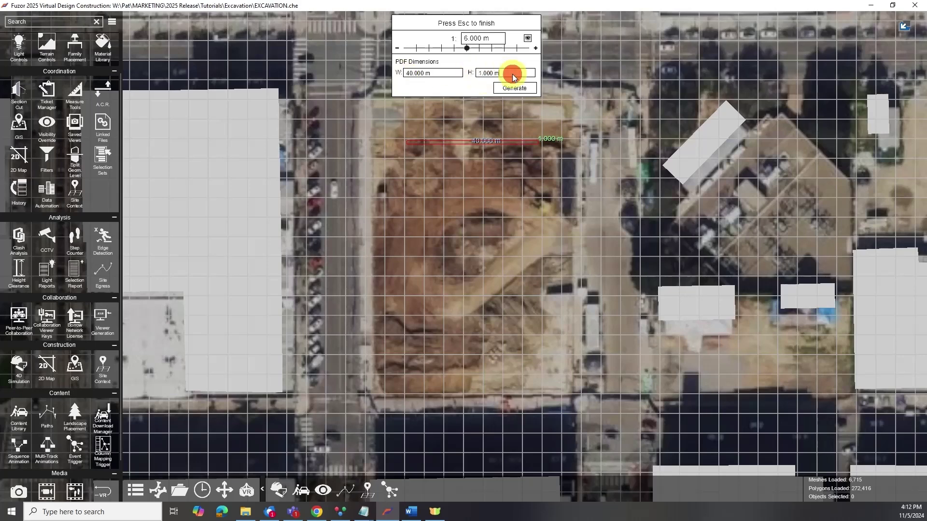
pyautogui.press('Return')
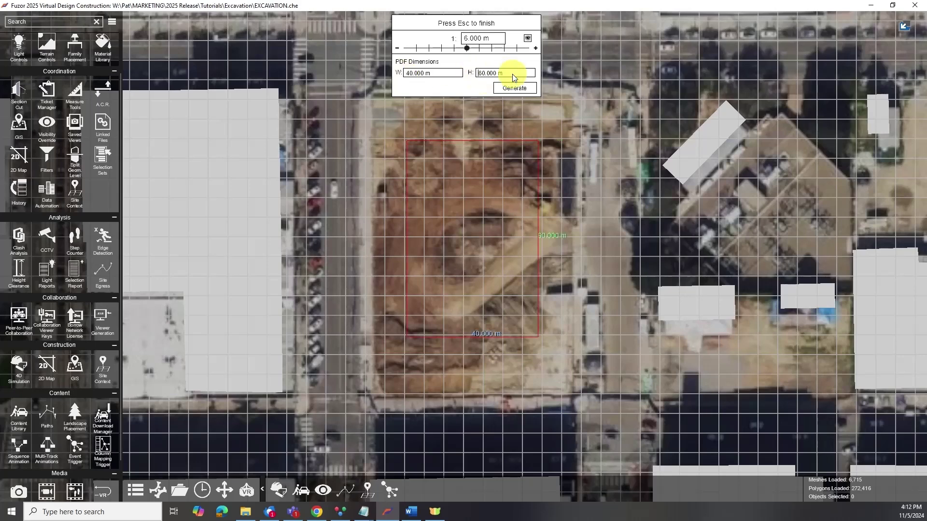
# Generate the overlay from the Struts-and-monitoring-plan PDF in the Downloads folder.
pyautogui.click(514, 88)
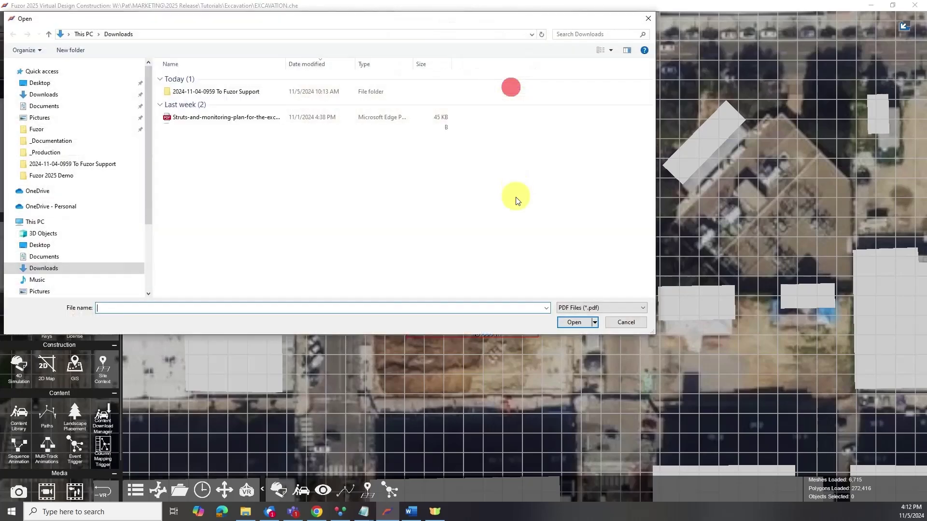
pyautogui.click(63, 94)
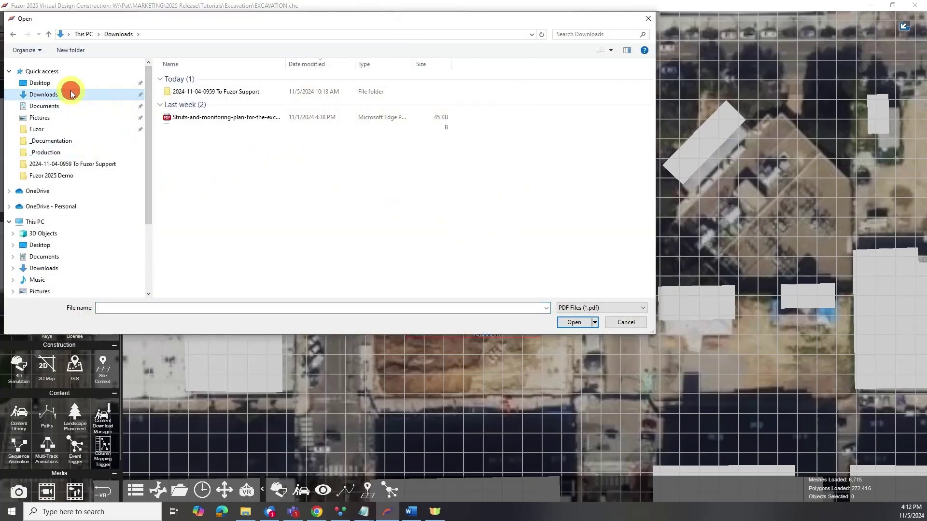
pyautogui.click(207, 118)
pyautogui.click(579, 323)
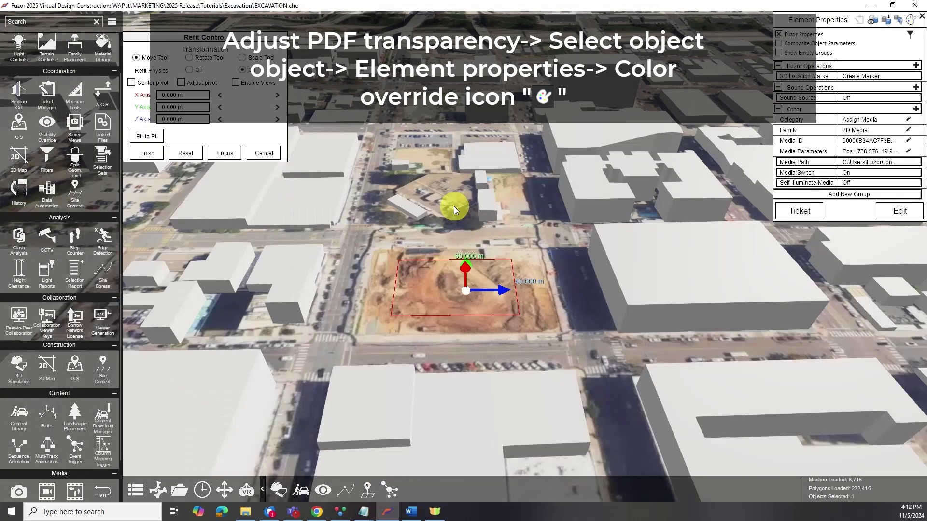
# Move the PDF overlay to an offset of about -7.05 m in X and 9.15 m in Y over the marked area.
pyautogui.scroll(5, 462, 232)
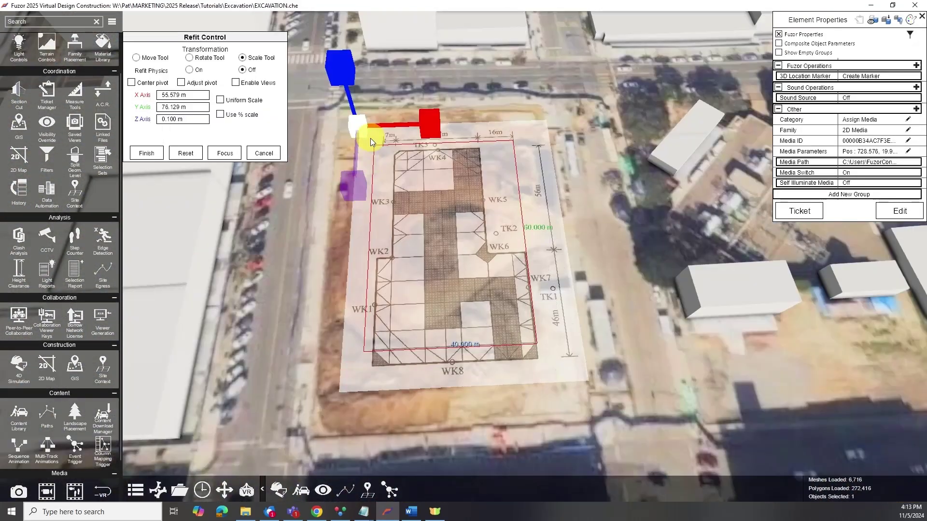
pyautogui.click(136, 57)
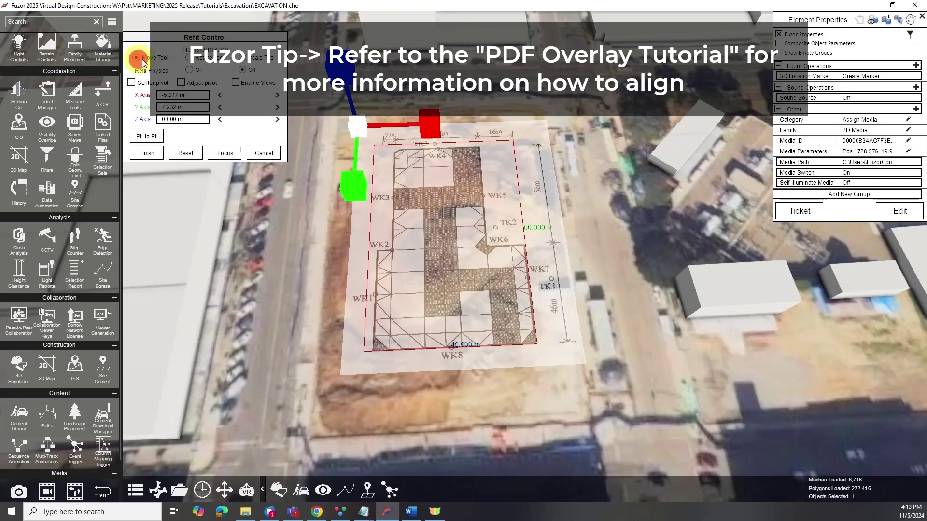
pyautogui.moveTo(417, 130); pyautogui.dragTo(410, 126)
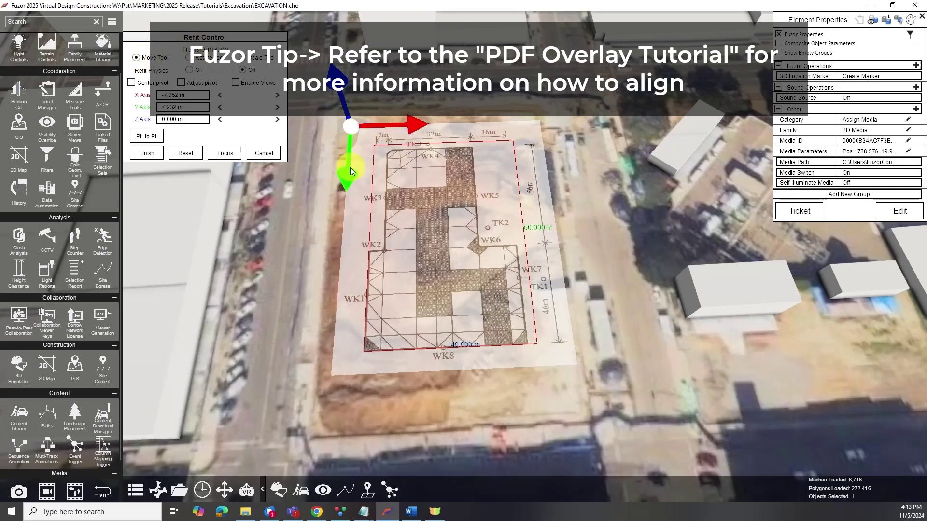
pyautogui.moveTo(350, 167); pyautogui.dragTo(347, 170)
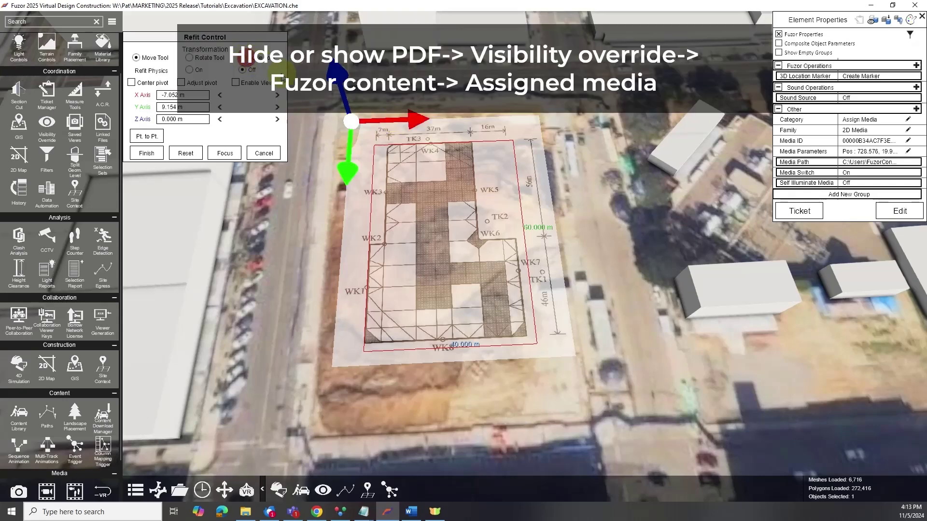
# Scale the PDF overlay to about 58.4 m in X and 74.5 m in Y to fit the plan to the marked rectangle.
pyautogui.click(243, 58)
pyautogui.moveTo(410, 128); pyautogui.dragTo(428, 123)
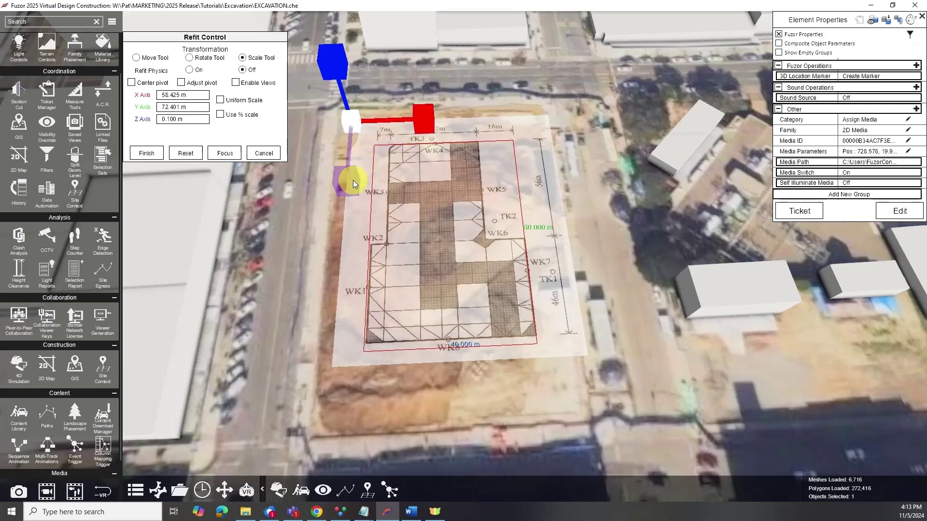
pyautogui.moveTo(352, 180); pyautogui.dragTo(354, 175)
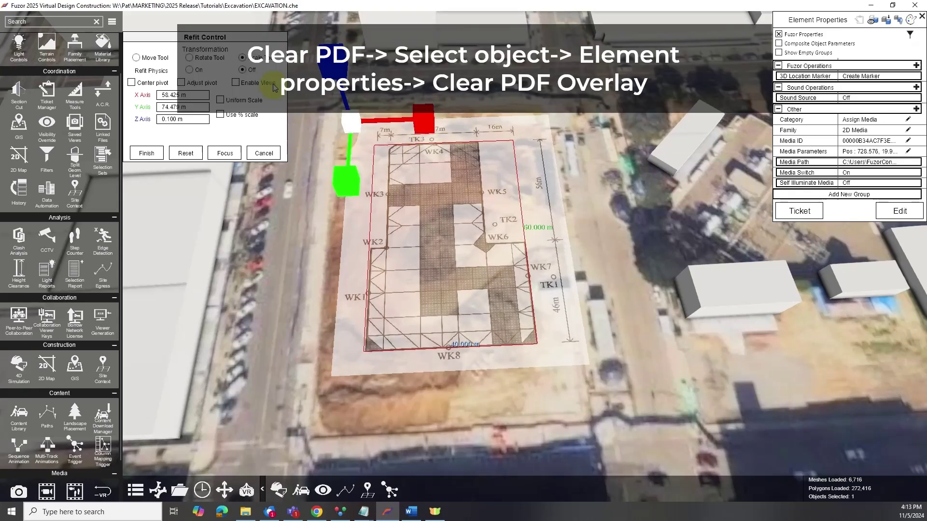
pyautogui.click(135, 57)
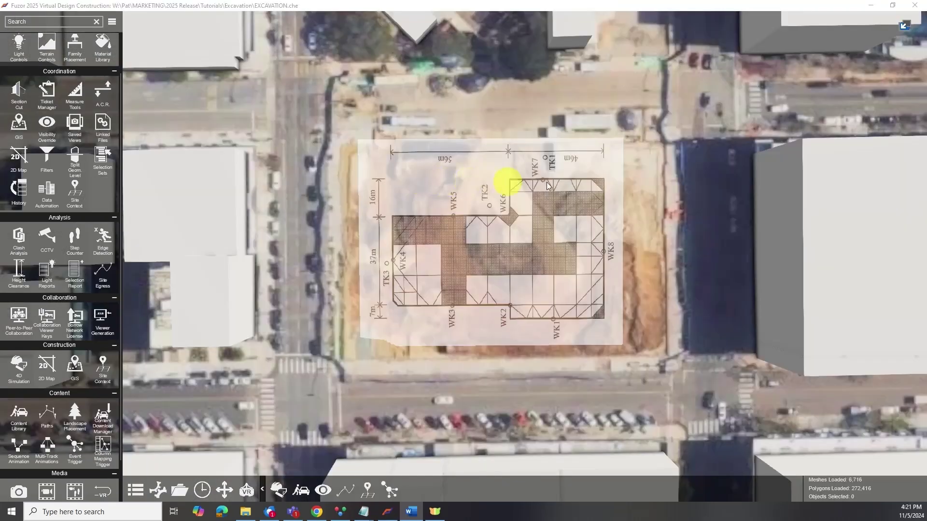
# Create an excavation zone on the site topography by tracing the stepped outline of the struts plan on the PDF overlay.
pyautogui.click(642, 194)
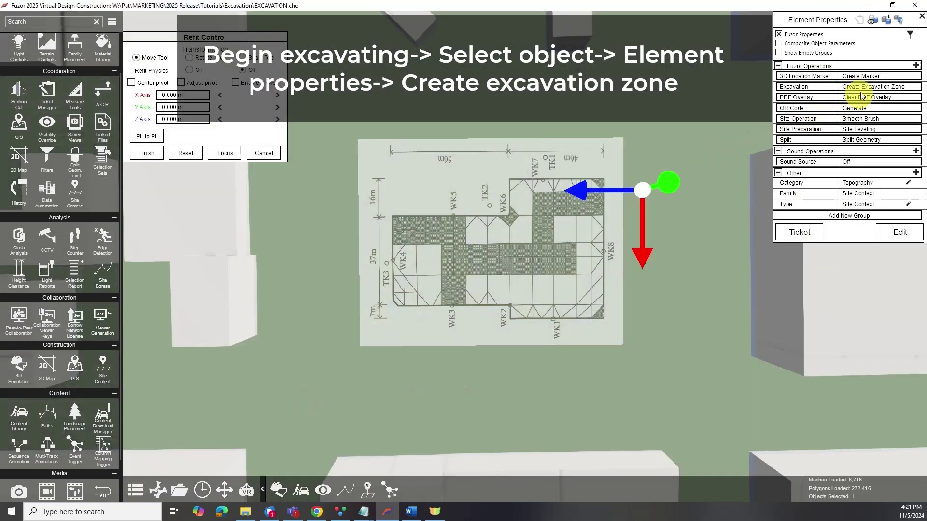
pyautogui.click(864, 92)
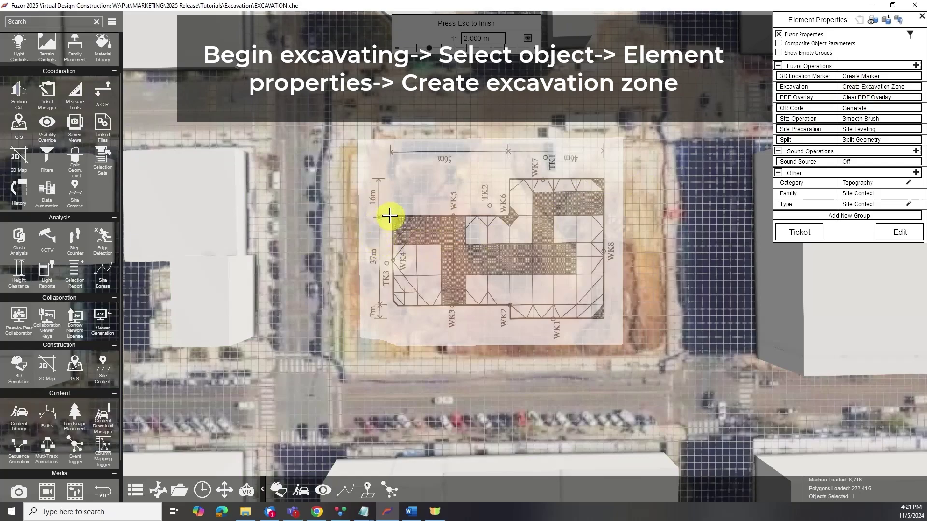
pyautogui.click(392, 213)
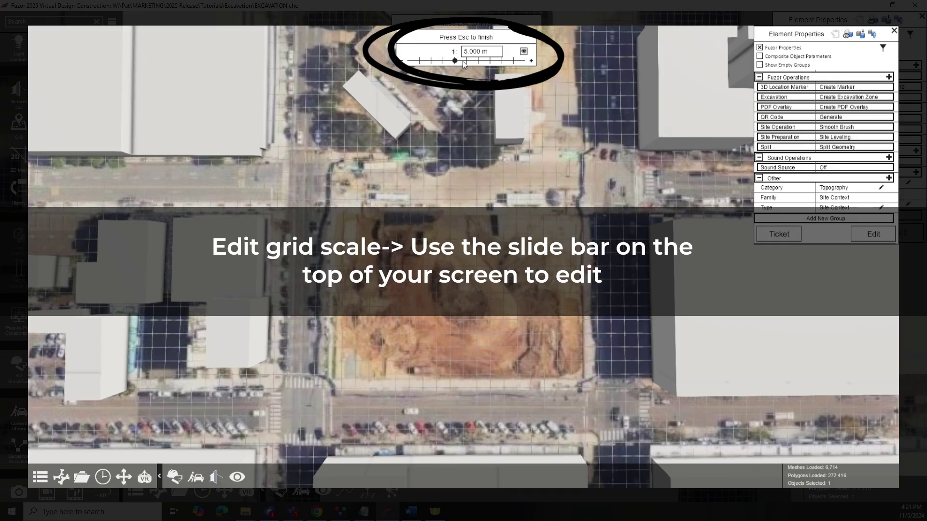
pyautogui.moveTo(464, 64); pyautogui.dragTo(509, 65)
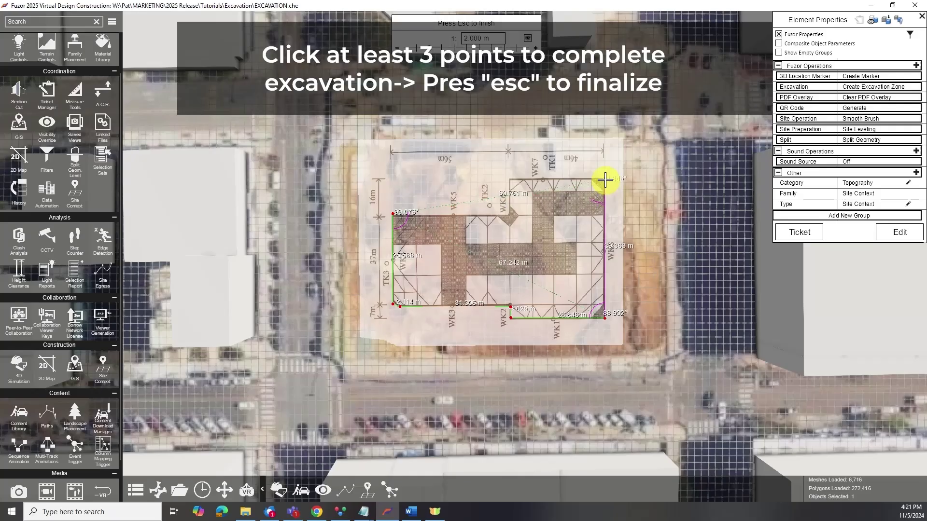
pyautogui.click(604, 179)
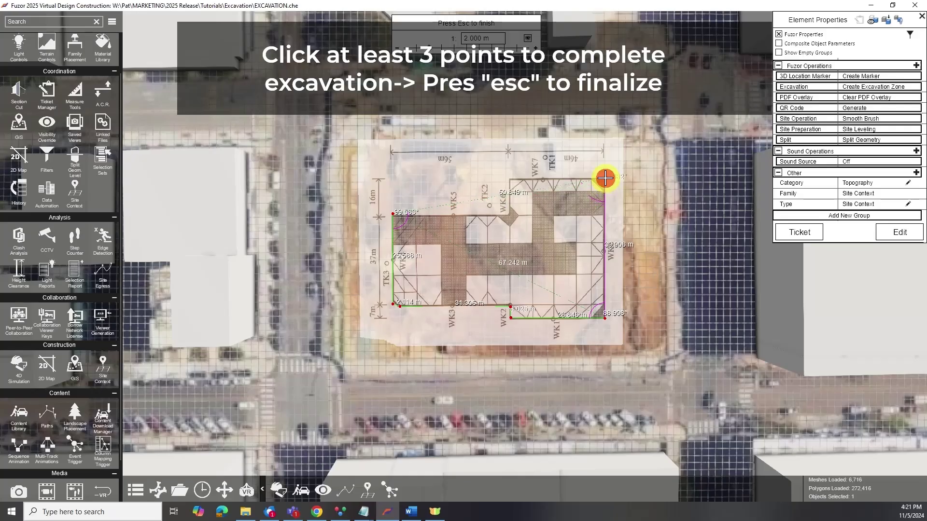
pyautogui.click(509, 179)
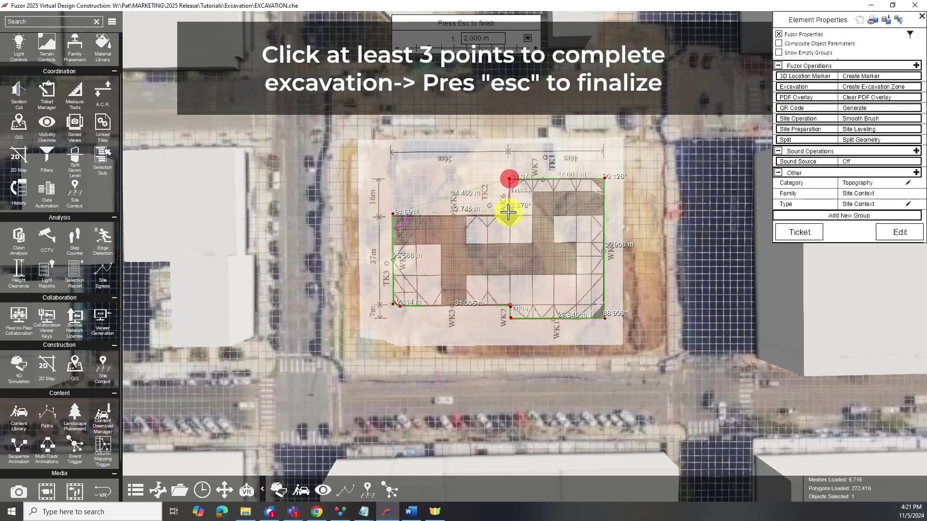
pyautogui.click(508, 215)
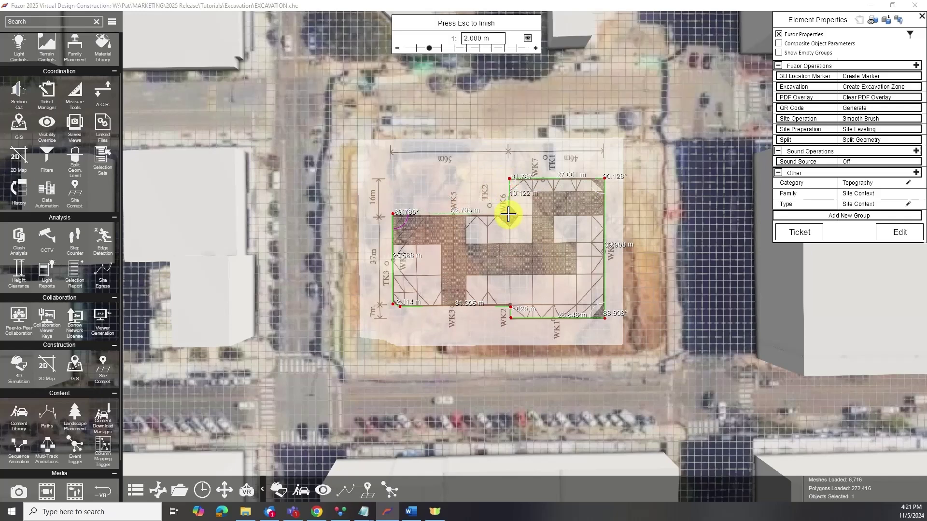
pyautogui.press('Escape')
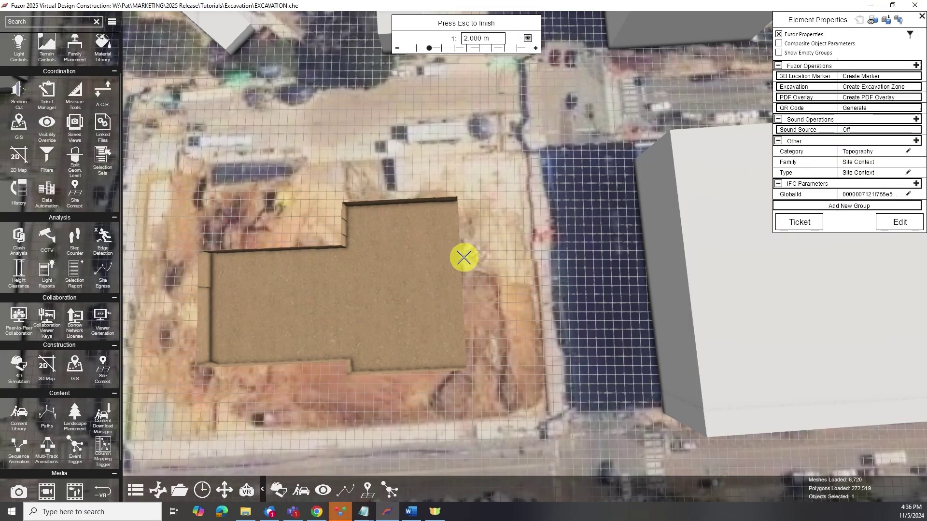
# Outline an additional rectangular excavation zone, about 16.6 m by 12 m, against the long outer edge of the existing pit facing the large building.
pyautogui.click(459, 243)
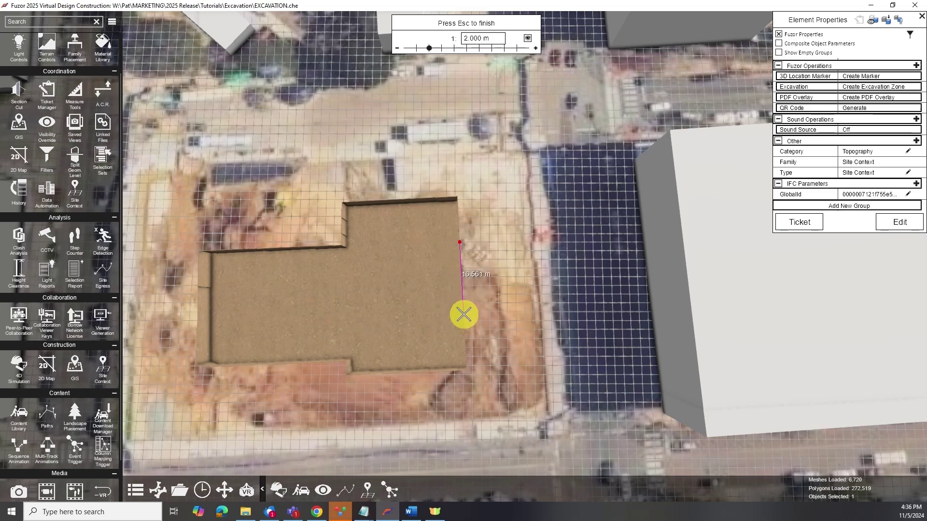
pyautogui.click(463, 314)
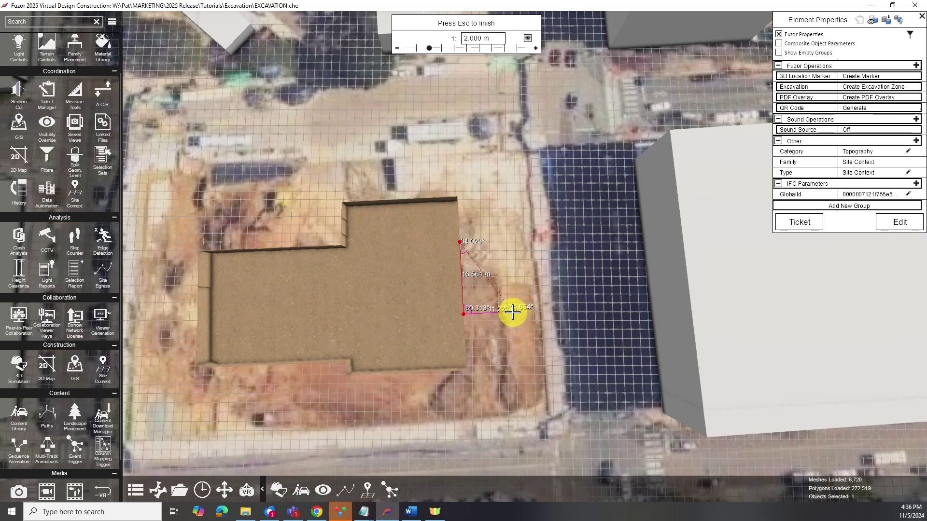
pyautogui.press('Escape')
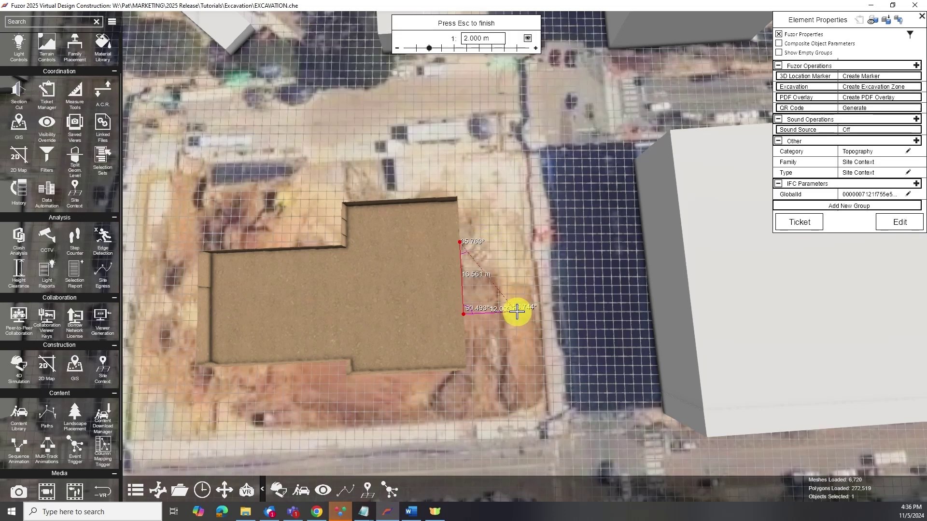
pyautogui.click(515, 312)
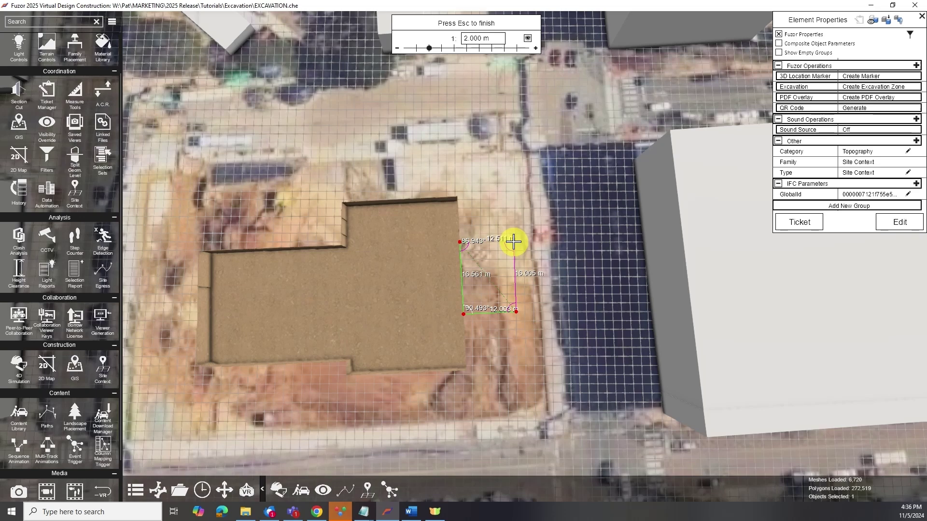
pyautogui.click(514, 241)
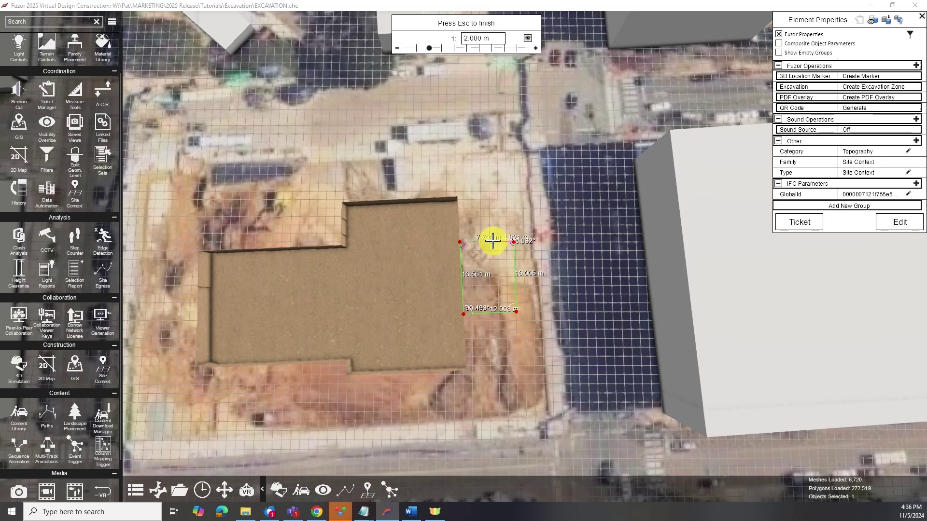
pyautogui.press('Escape')
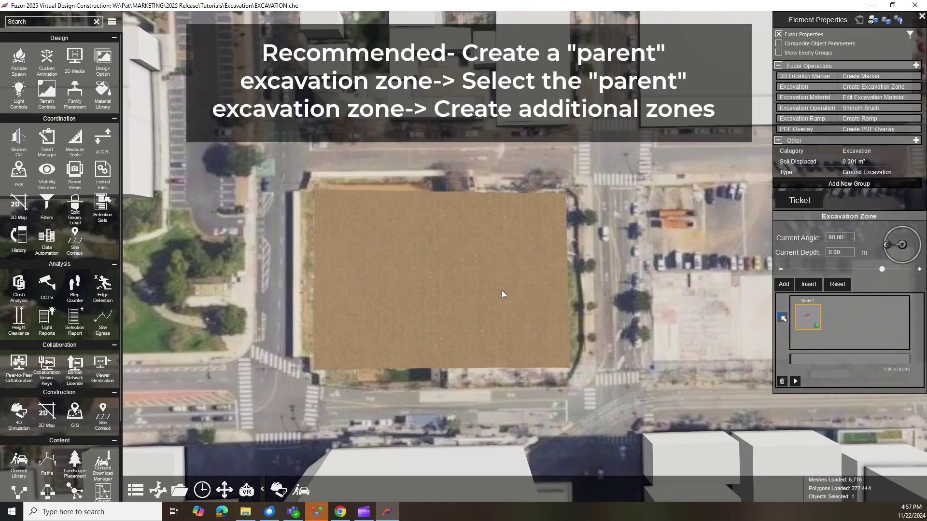
# Create an additional rectangular excavation zone with a side of about 17.8 m inside the upper-left corner of the parent excavation zone.
pyautogui.click(888, 90)
pyautogui.click(327, 204)
pyautogui.click(327, 256)
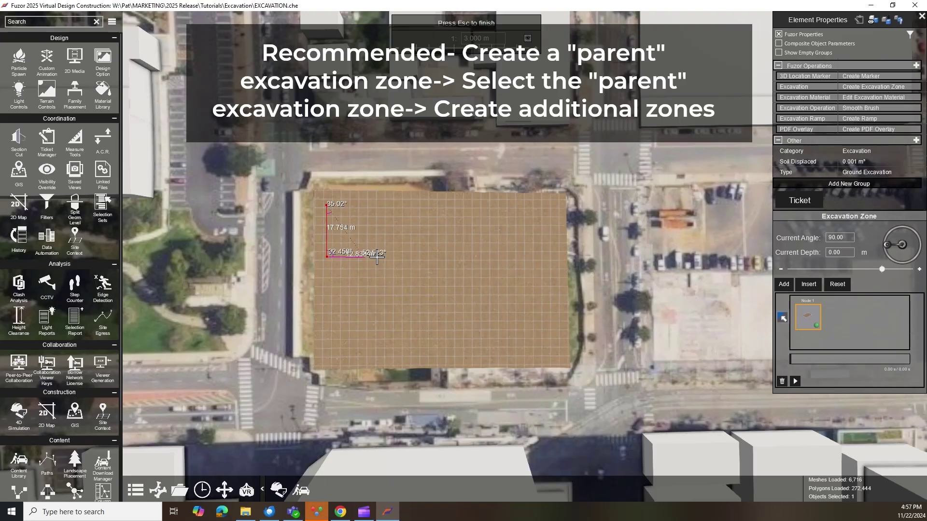
pyautogui.click(393, 257)
pyautogui.click(393, 207)
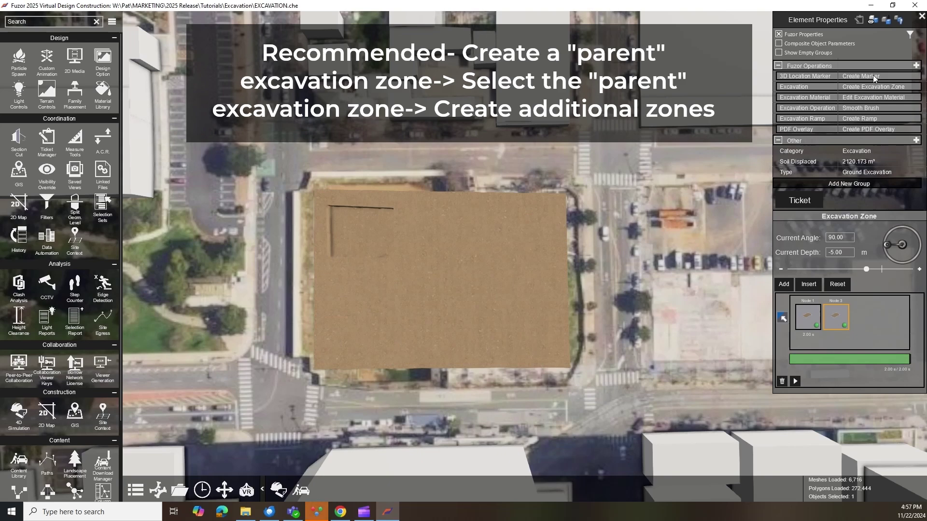
# Outline another rectangular excavation zone, about 21.7 m by 16.9 m, beside the corner zone inside the parent excavation.
pyautogui.click(394, 208)
pyautogui.click(393, 257)
pyautogui.click(456, 256)
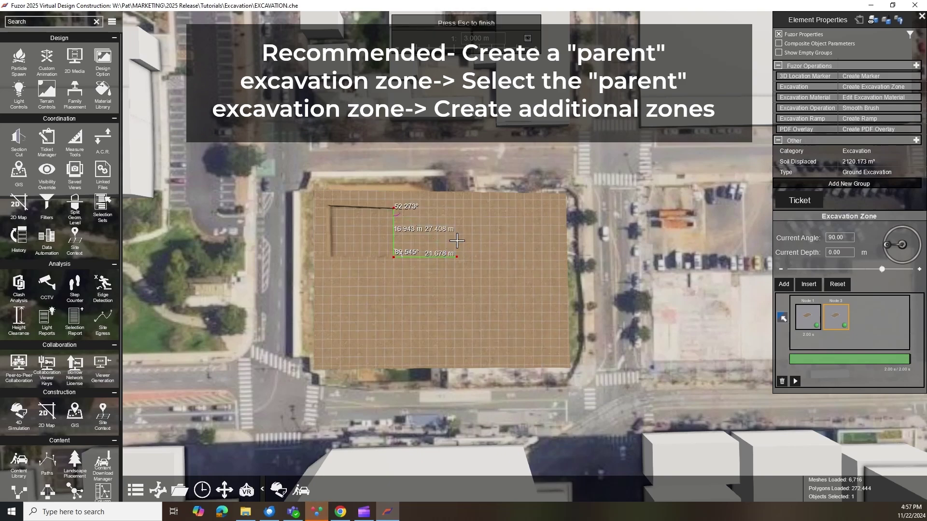
pyautogui.click(456, 207)
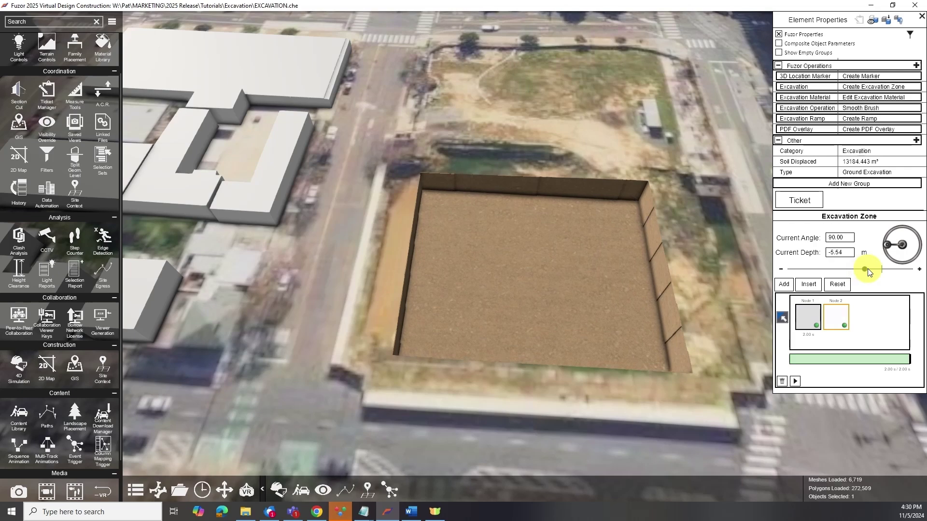
# Adjust the excavation zone's depth to about -4.46 m and open the depth value for editing.
pyautogui.moveTo(868, 269); pyautogui.dragTo(870, 269)
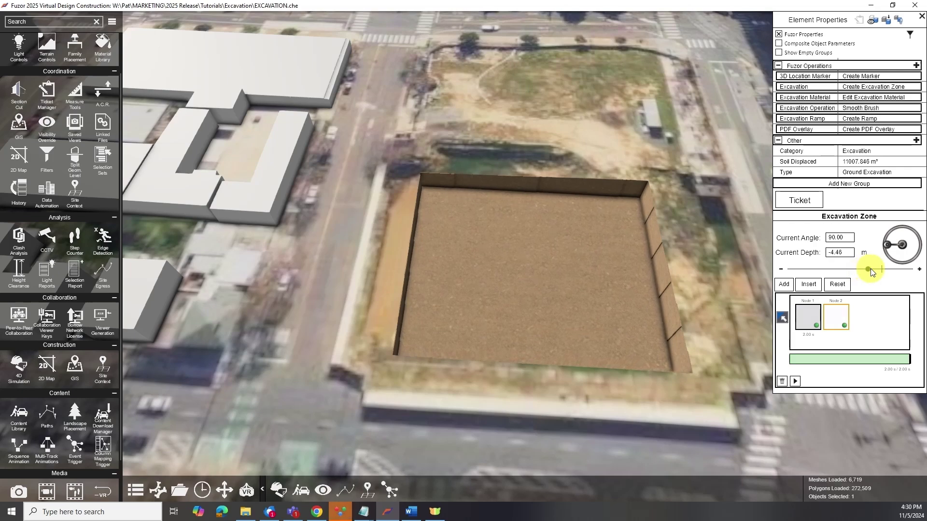
pyautogui.doubleClick(840, 253)
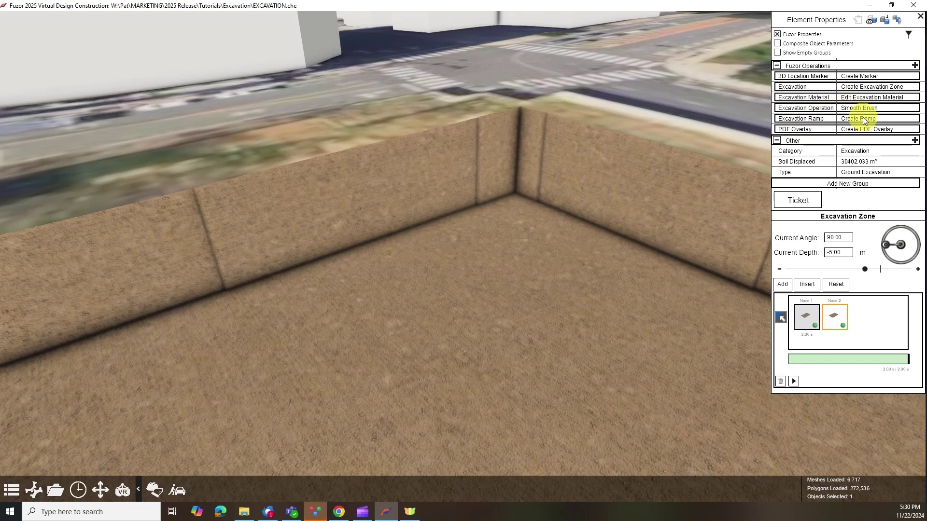
# Create a ramp from the pit's corner along the wall, about 12.5 m wide and 42 m long, with a 1:8.22 slope.
pyautogui.click(862, 119)
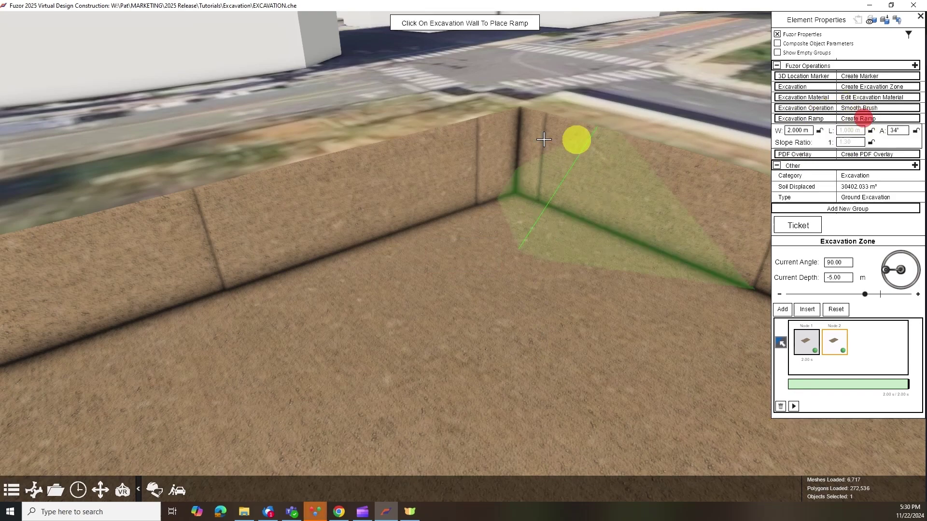
pyautogui.click(513, 124)
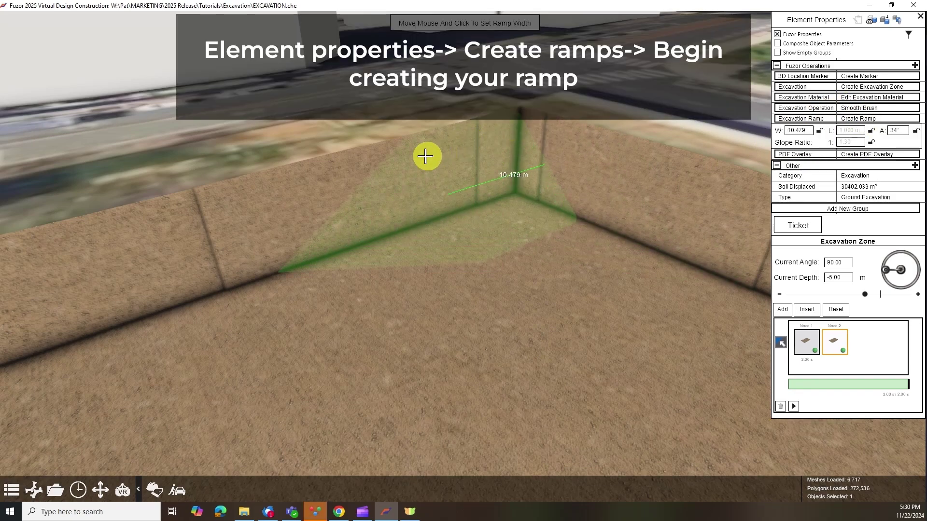
pyautogui.click(405, 157)
pyautogui.moveTo(593, 319); pyautogui.dragTo(642, 334)
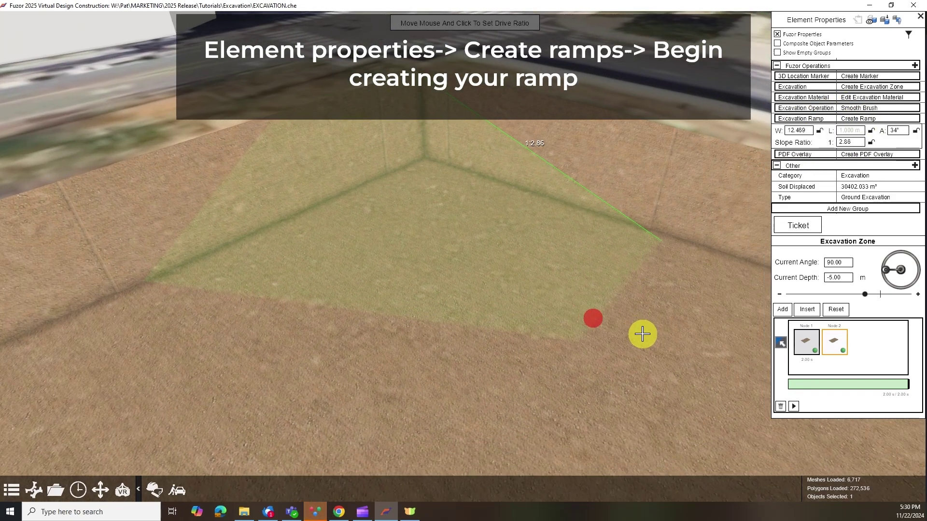
pyautogui.moveTo(643, 334); pyautogui.dragTo(601, 145, button='right')
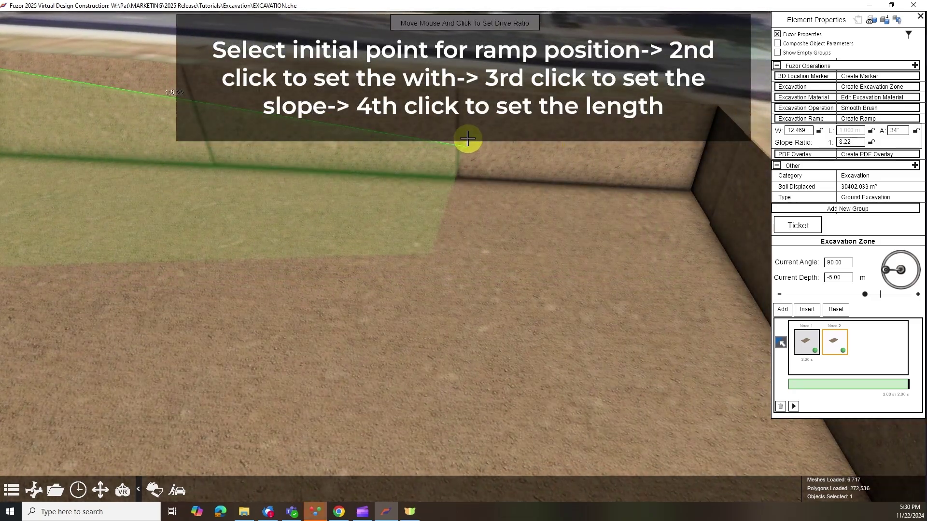
pyautogui.click(467, 139)
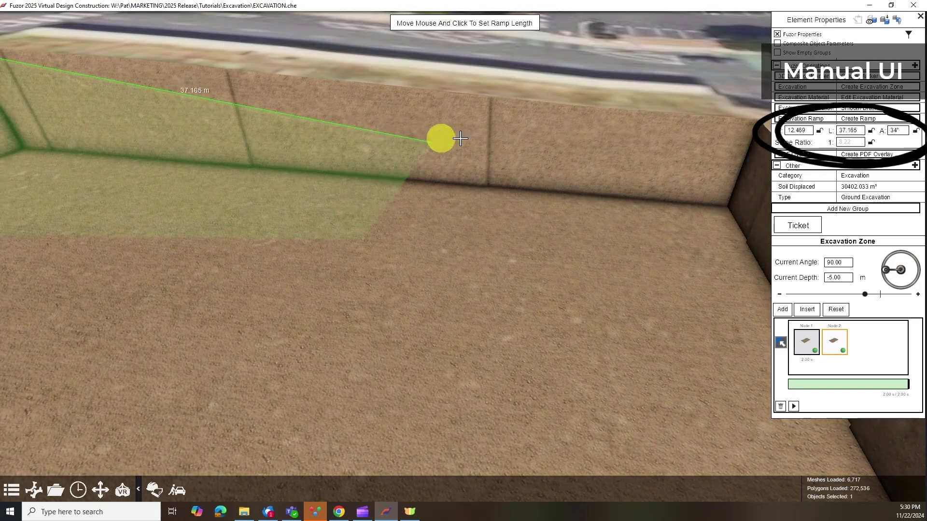
pyautogui.click(497, 151)
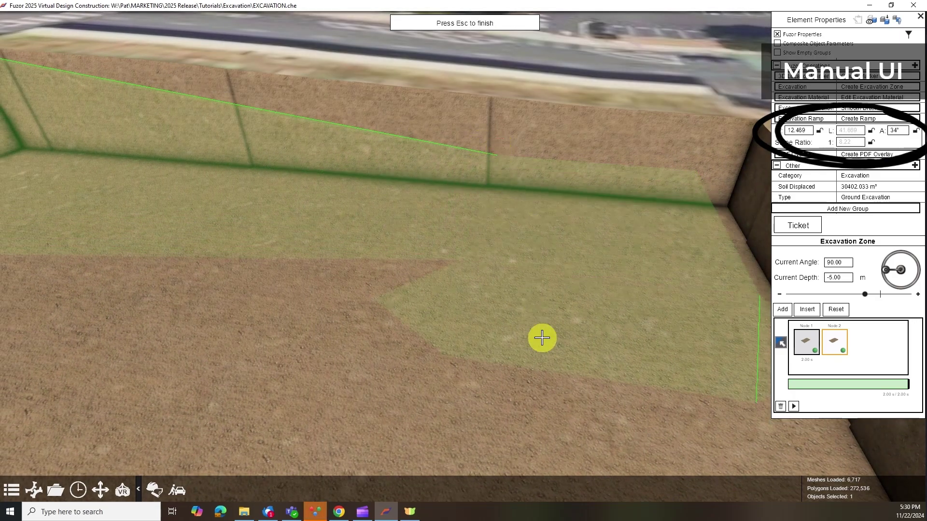
# Extend the ramp with a second level turning along the adjoining excavation wall.
pyautogui.moveTo(541, 338); pyautogui.dragTo(519, 286, button='right')
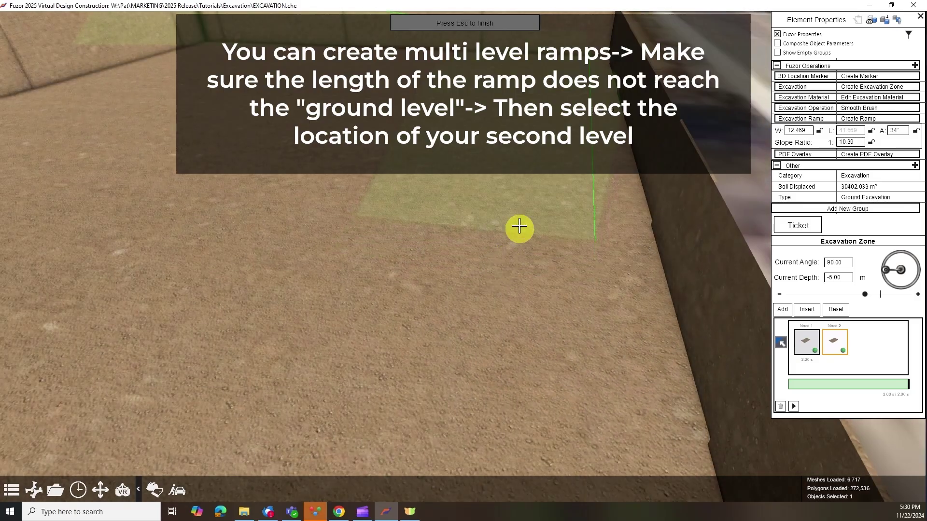
pyautogui.click(527, 191)
pyautogui.moveTo(517, 211); pyautogui.dragTo(524, 168, button='right')
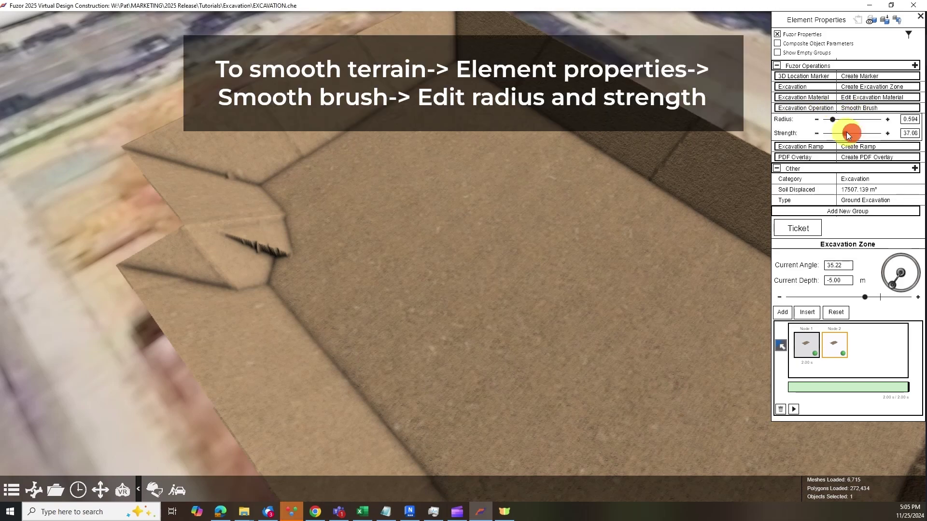
# Set the Smooth Brush to radius 1.891 and strength 63.75, and smooth the jagged ridge at the pit's notched corner.
pyautogui.moveTo(838, 123); pyautogui.dragTo(840, 120)
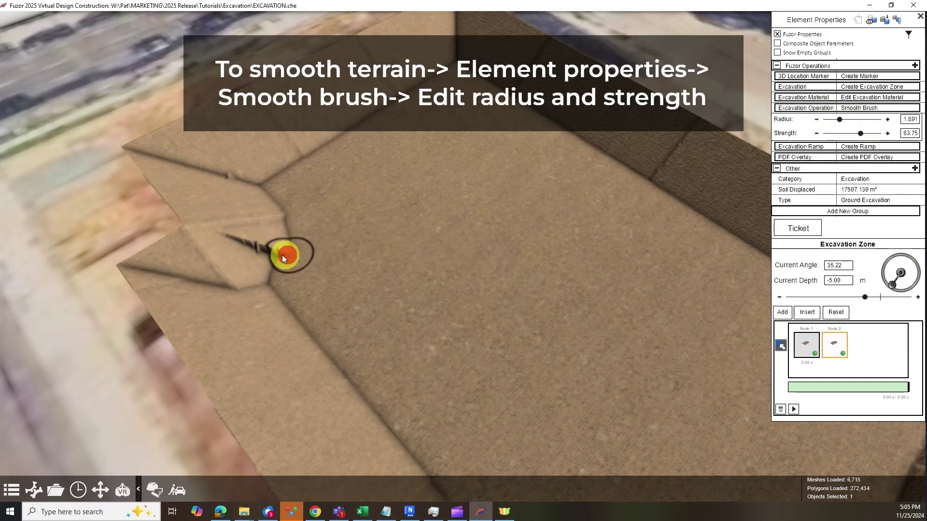
pyautogui.moveTo(282, 255)
pyautogui.mouseDown()
pyautogui.moveTo(228, 240)
pyautogui.moveTo(274, 262)
pyautogui.mouseUp()
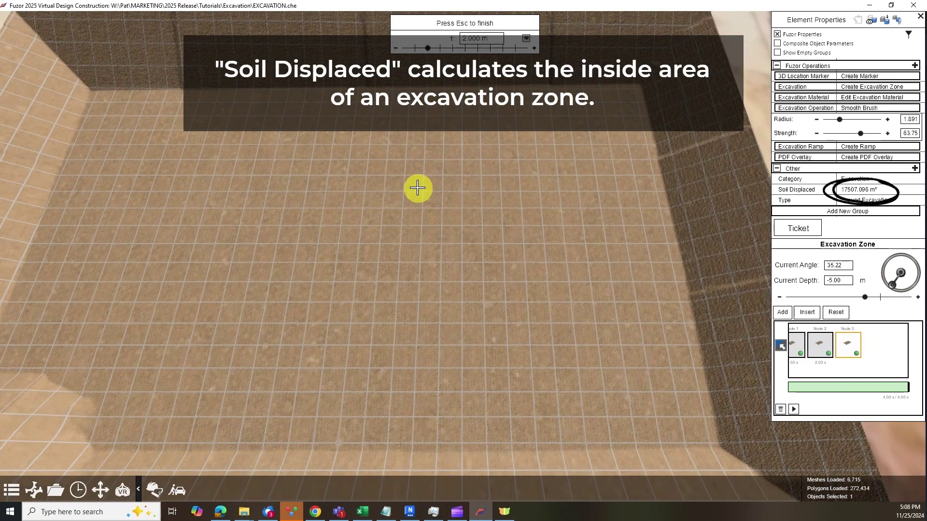
# Create a 20 m by 12 m rectangular excavation zone on the floor of the existing pit.
pyautogui.click(404, 175)
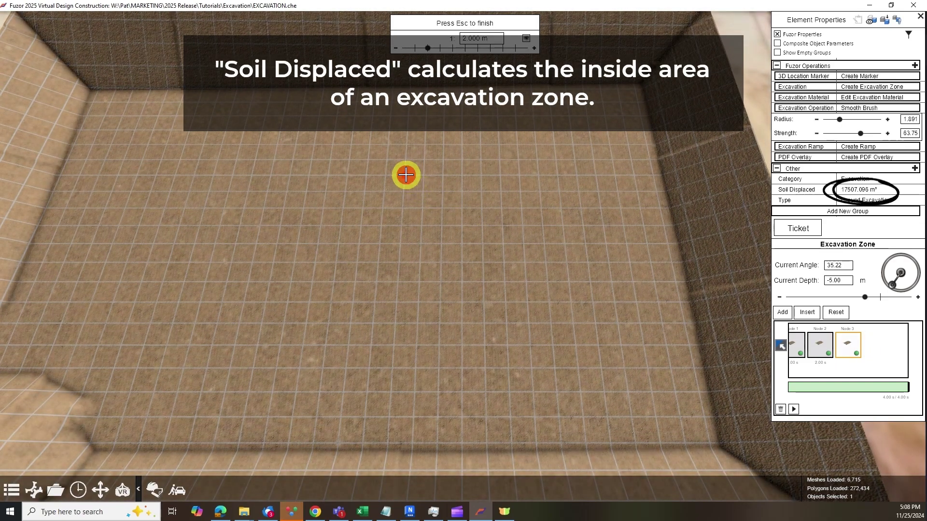
pyautogui.click(398, 283)
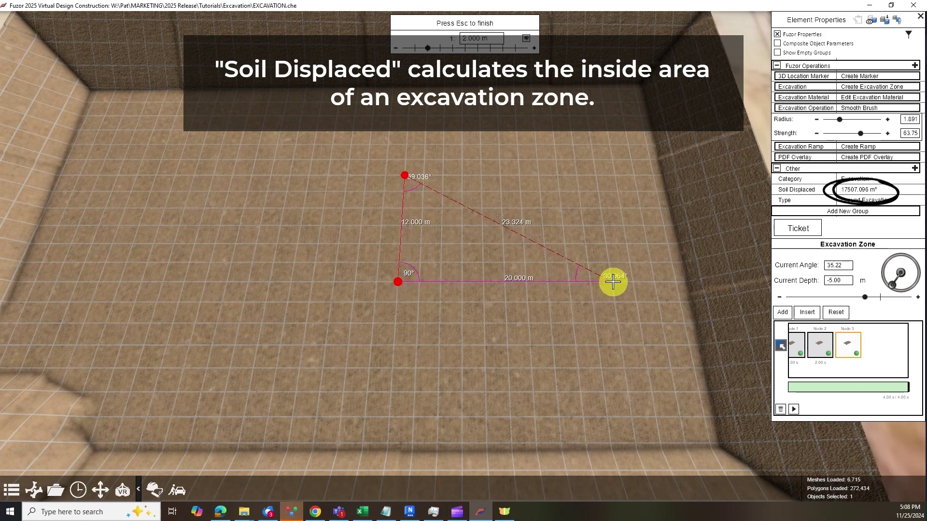
pyautogui.click(612, 282)
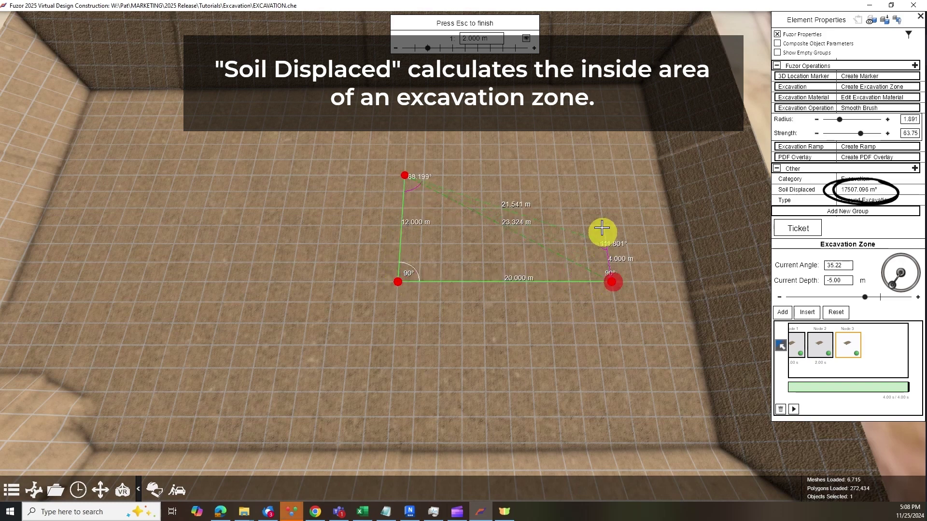
pyautogui.click(595, 174)
pyautogui.press('Escape')
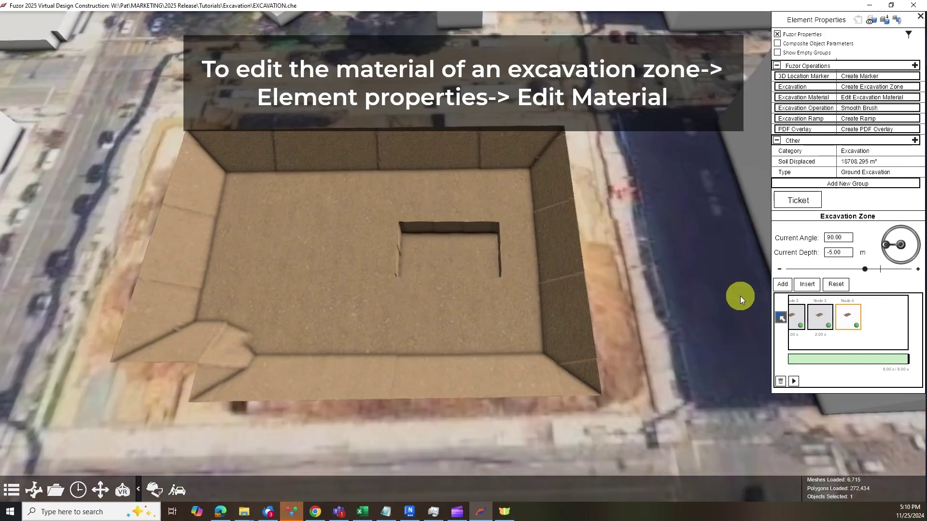
# Change the excavation zone's material to Fuzor Dirt from the material library.
pyautogui.click(868, 98)
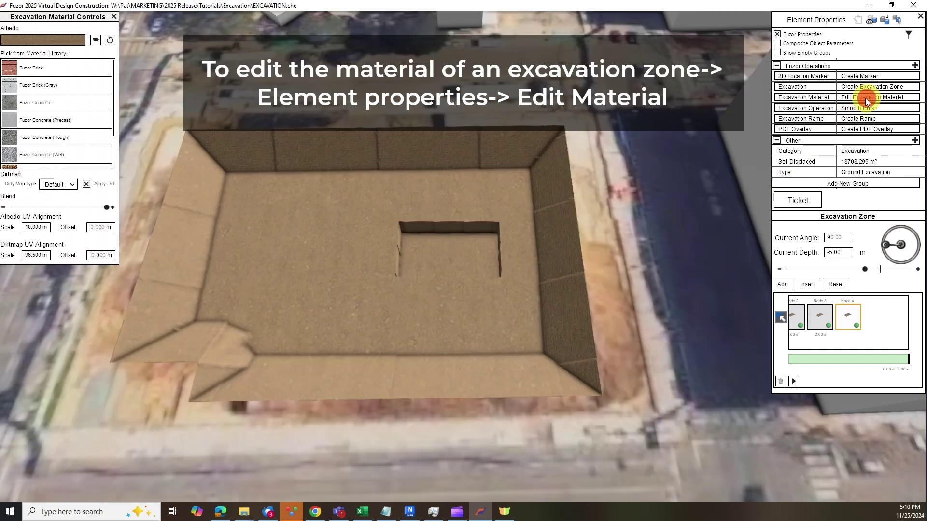
pyautogui.scroll(-2, 69, 140)
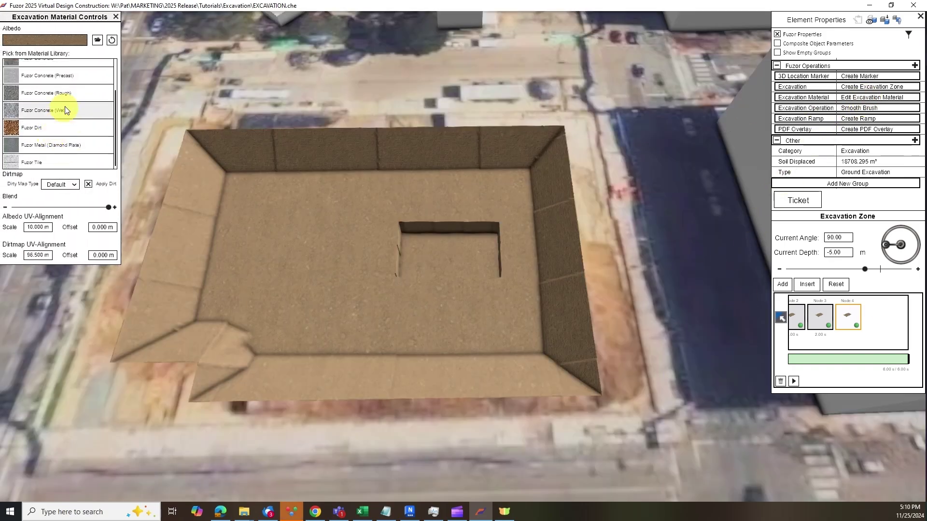
pyautogui.click(98, 40)
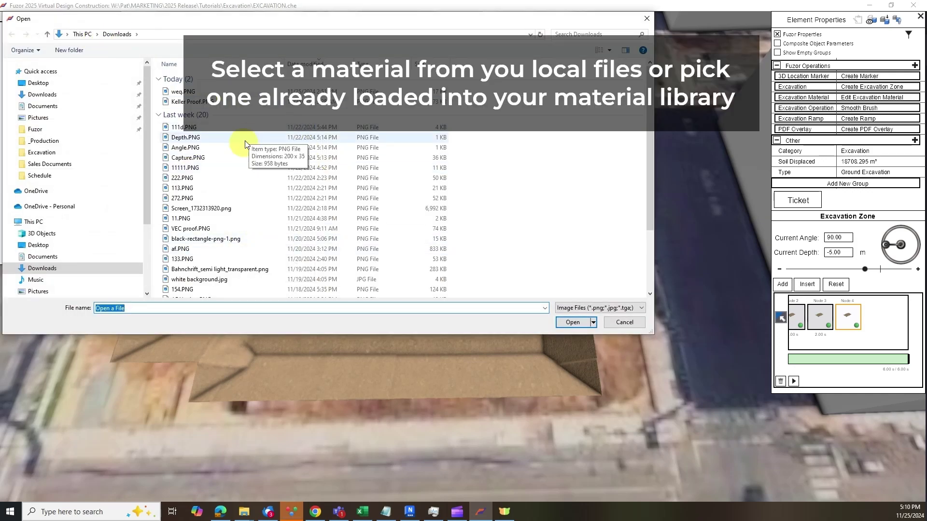
pyautogui.click(625, 322)
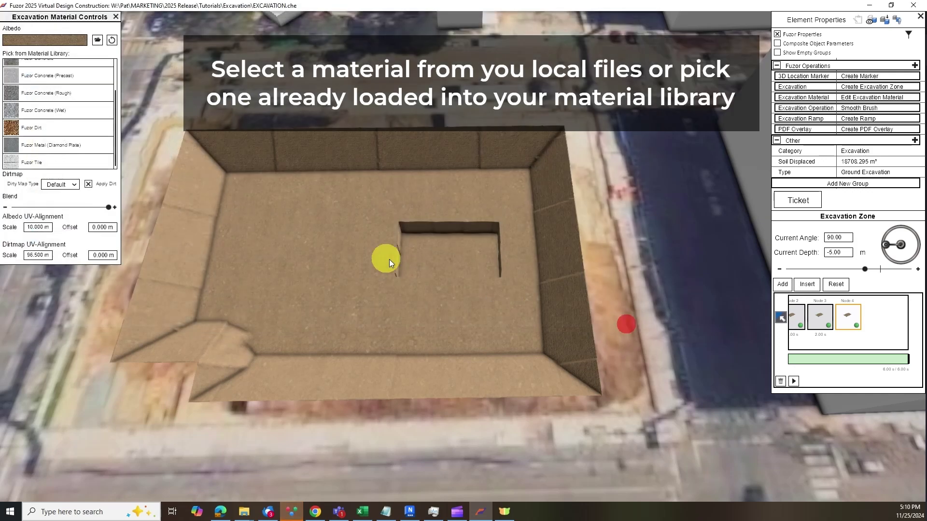
pyautogui.click(32, 128)
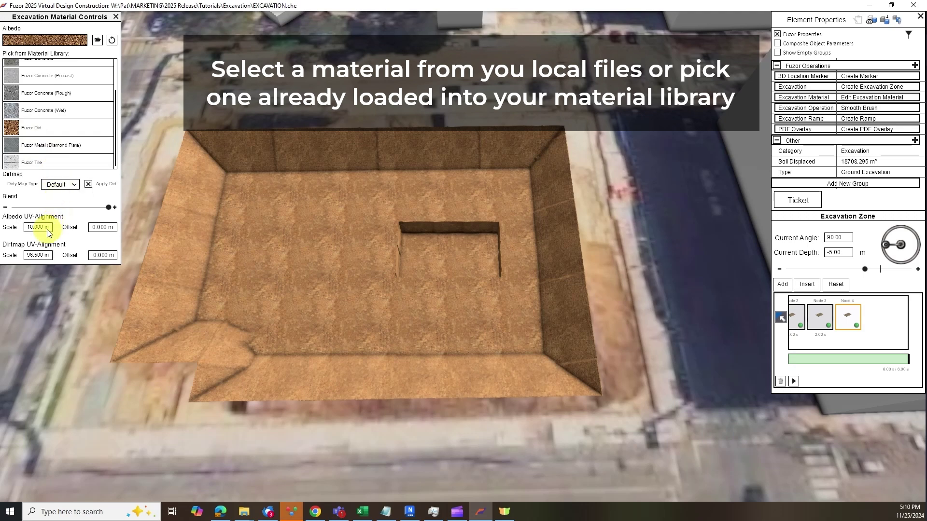
# Change the dirt map type of the excavation material and adjust its blend strength.
pyautogui.moveTo(102, 209); pyautogui.dragTo(93, 211)
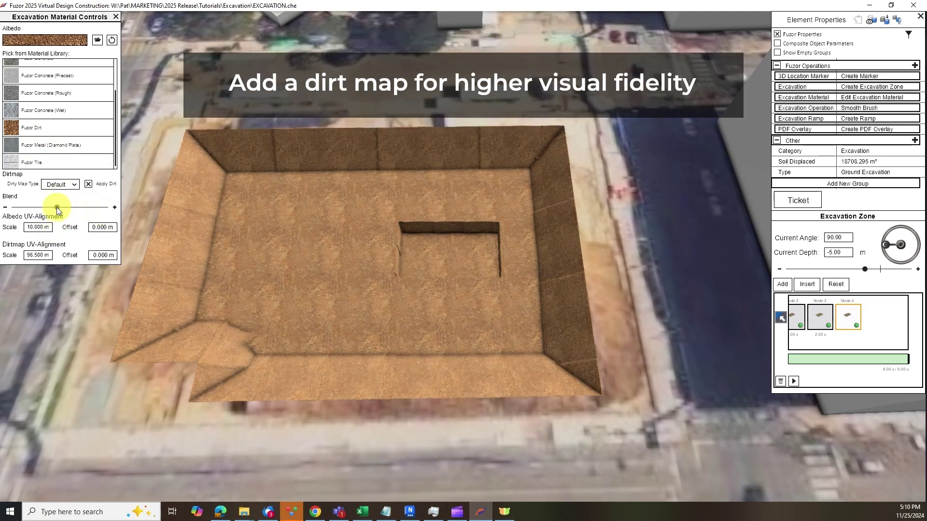
pyautogui.click(74, 185)
pyautogui.click(60, 175)
pyautogui.moveTo(47, 207); pyautogui.dragTo(88, 207)
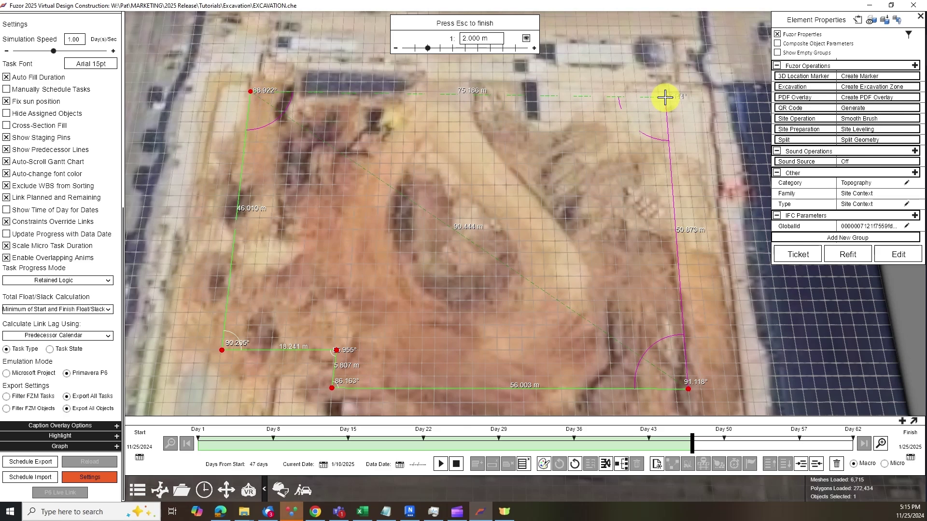
# Finish a stepped six-corner parent excavation zone on the site topography, with opposite sides of about 46 m and 50 m.
pyautogui.click(664, 100)
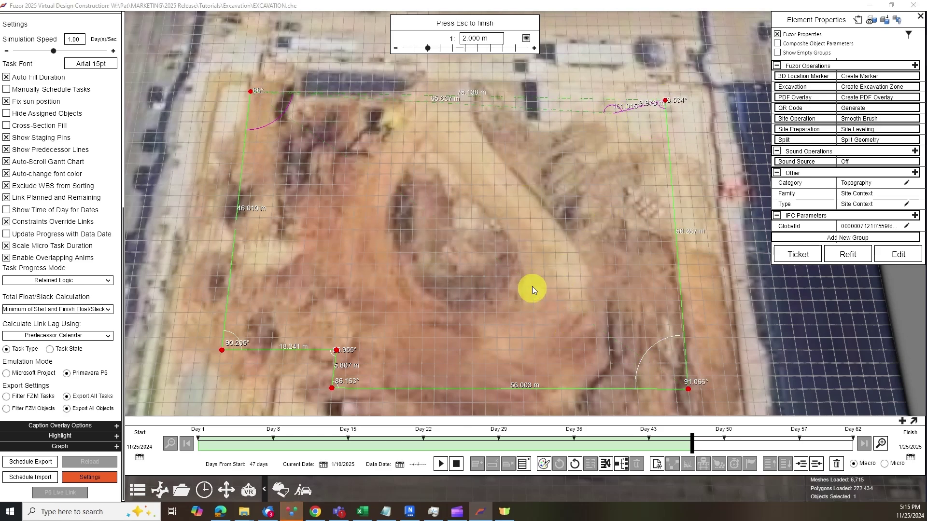
pyautogui.press('Escape')
# Set the parent excavation's wall angle to 30 degrees and play its animation from the first node.
pyautogui.click(463, 300)
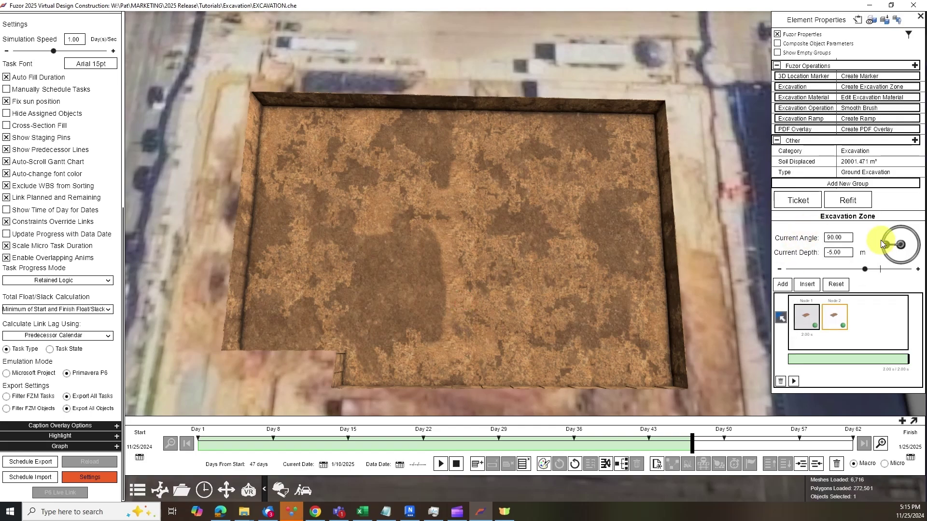
pyautogui.moveTo(887, 248); pyautogui.dragTo(894, 264)
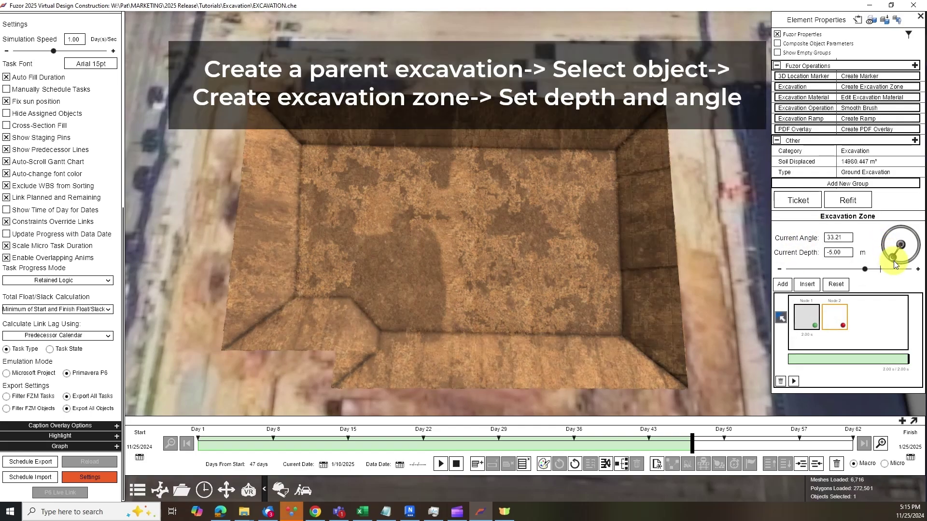
pyautogui.click(806, 317)
pyautogui.click(794, 381)
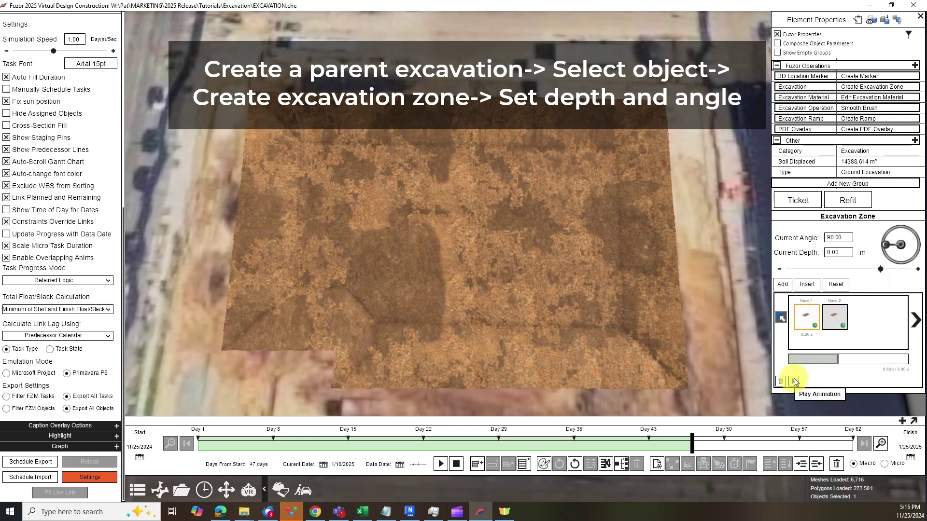
# Save the parent excavation zone's animation as a resource named Phase 1.
pyautogui.click(536, 242)
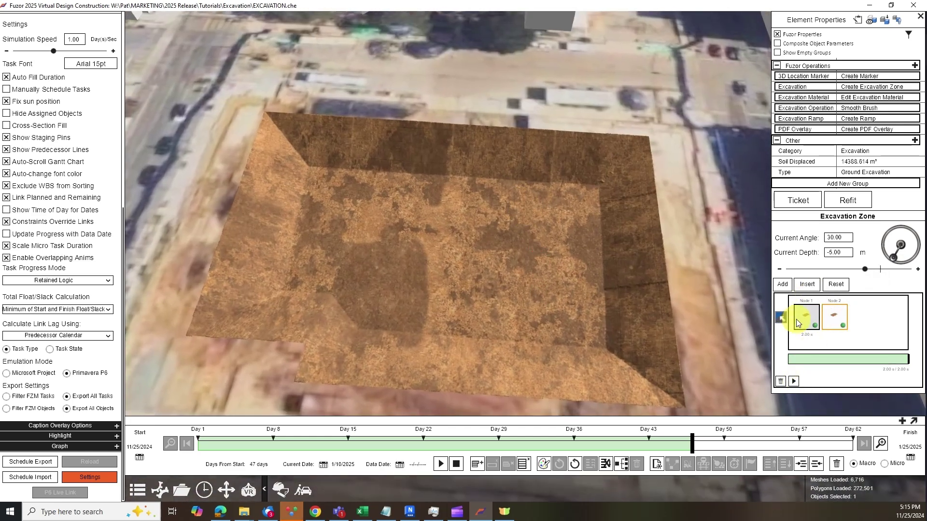
pyautogui.click(780, 318)
pyautogui.click(688, 398)
pyautogui.doubleClick(715, 246)
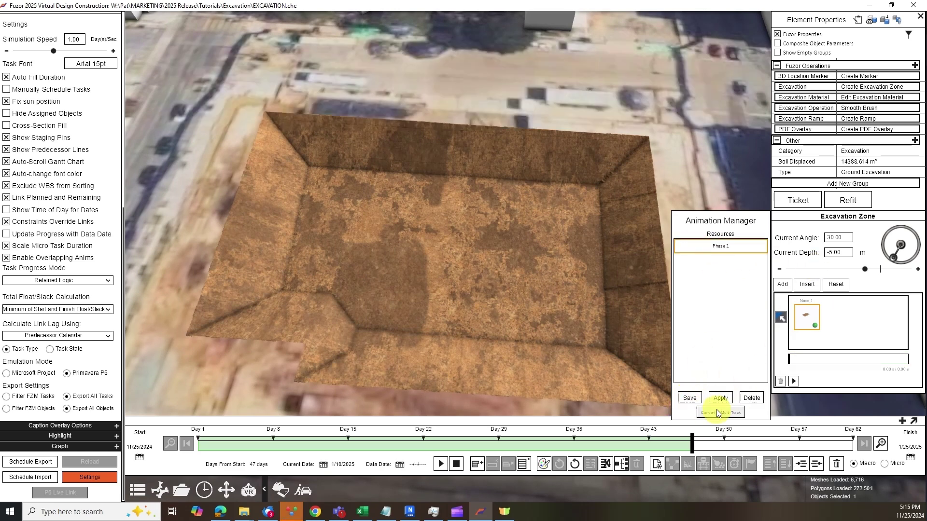
# Convert Phase 1 into a new multi-track animation named Excavation Multi-Track Animation 1 and select its Phase 1 track.
pyautogui.click(718, 410)
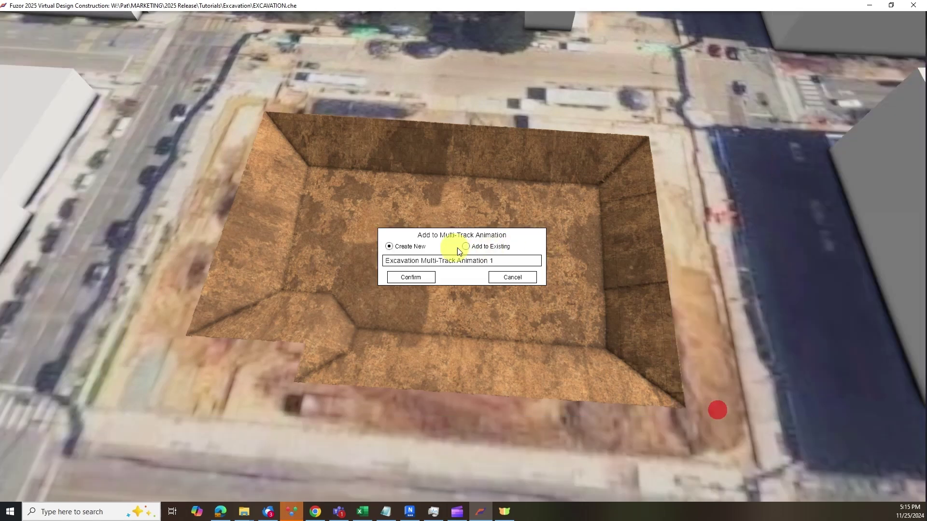
pyautogui.click(417, 279)
pyautogui.click(55, 180)
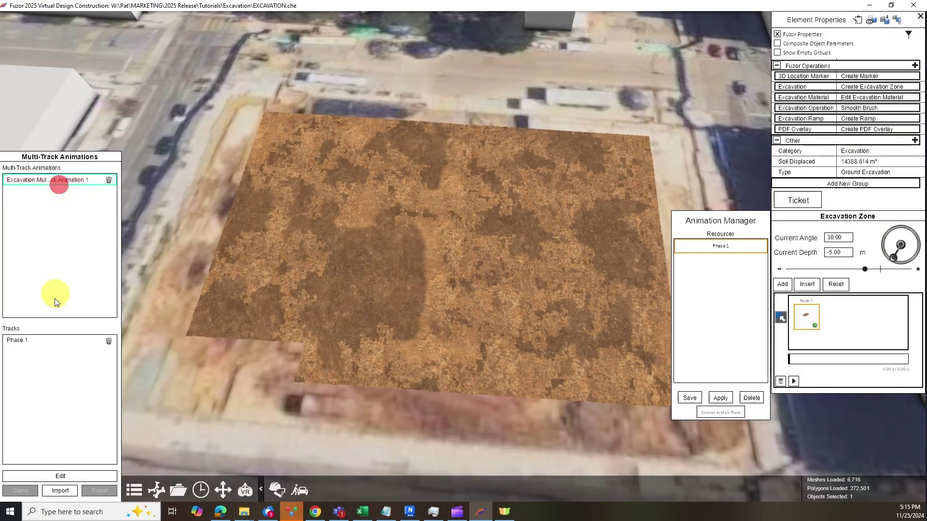
pyautogui.click(54, 341)
# Create a second, narrow rectangular excavation zone, about 50 m by 7.5 m, along the far side of the parent pit's floor.
pyautogui.click(835, 318)
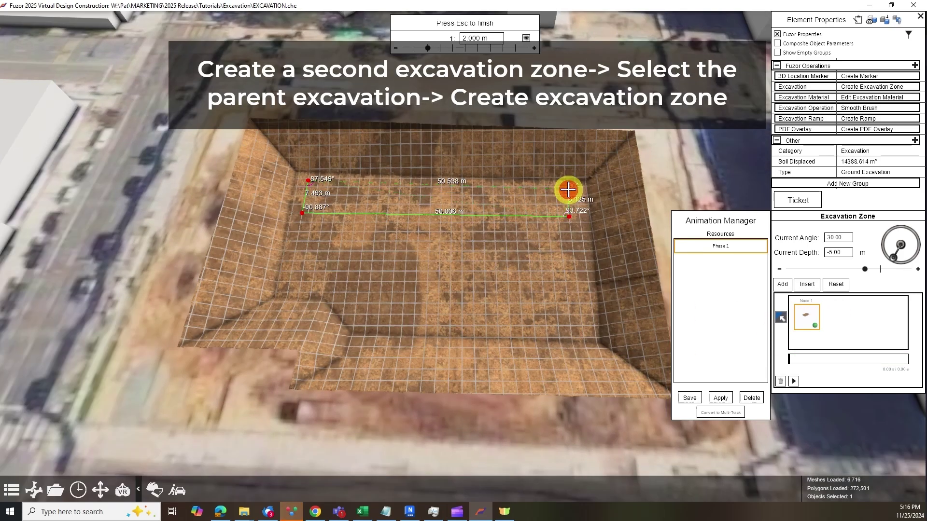
pyautogui.click(568, 189)
pyautogui.press('Escape')
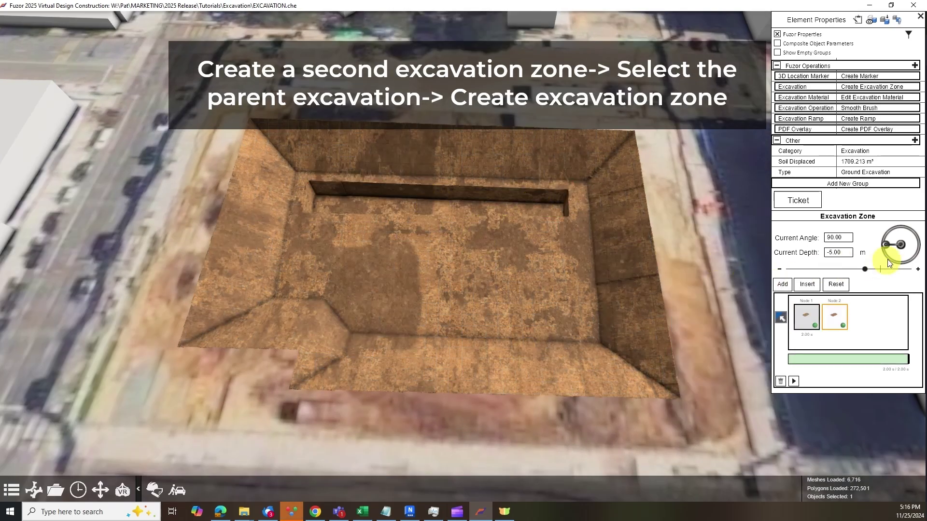
# Set the narrow excavation zone's wall angle to 57.38 degrees and save its animation as a resource named Phase 2.
pyautogui.moveTo(886, 244); pyautogui.dragTo(887, 253)
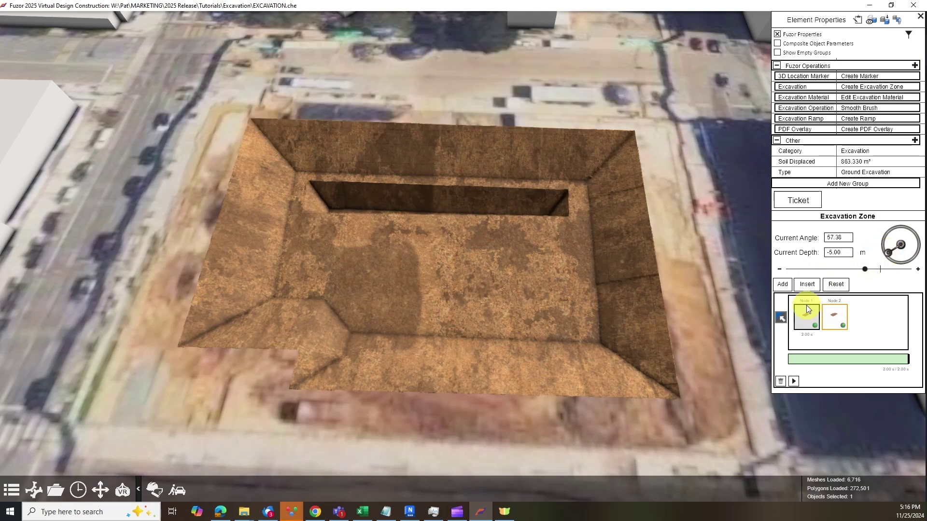
pyautogui.click(780, 317)
pyautogui.click(717, 246)
pyautogui.click(718, 246)
pyautogui.write('Phase 2')
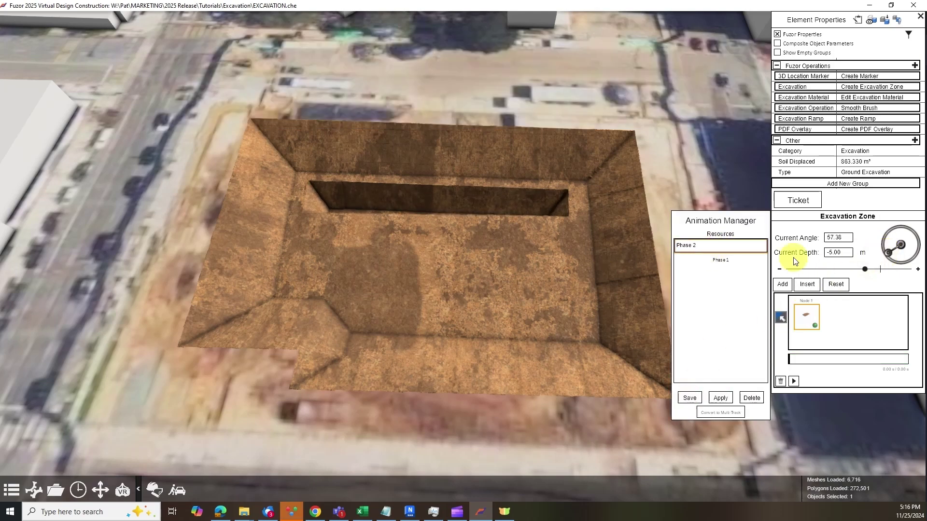
# Convert Phase 2 into a track of Excavation Multi-Track Animation 1, select that track and load the Phase 1 resource.
pyautogui.click(727, 413)
pyautogui.click(408, 275)
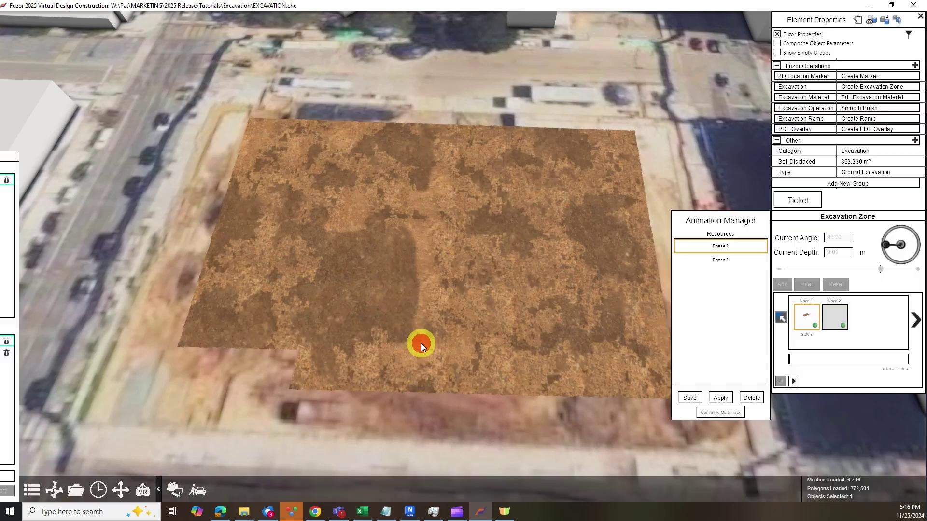
pyautogui.click(56, 352)
pyautogui.click(735, 263)
pyautogui.click(735, 264)
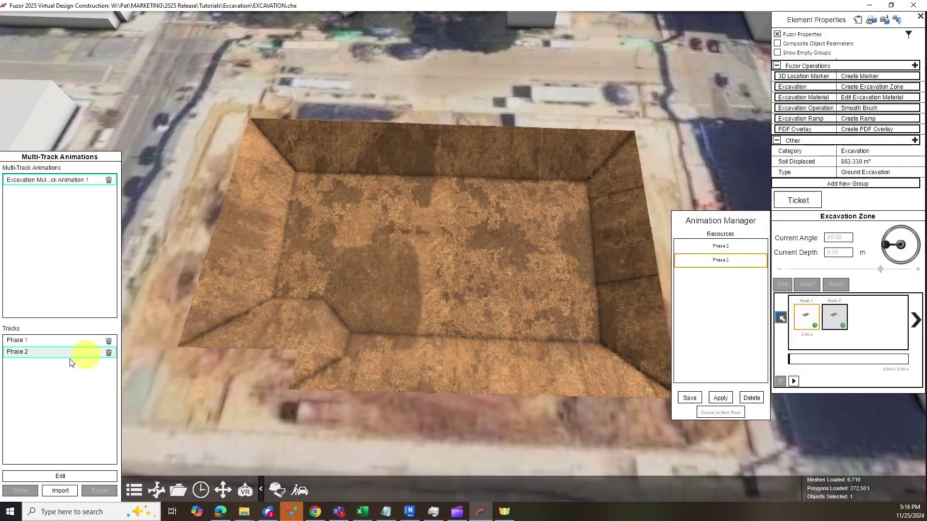
# Add a backfill node to the animation and set the depth to 0 m for the narrow zone and the parent excavation.
pyautogui.click(133, 490)
pyautogui.click(782, 285)
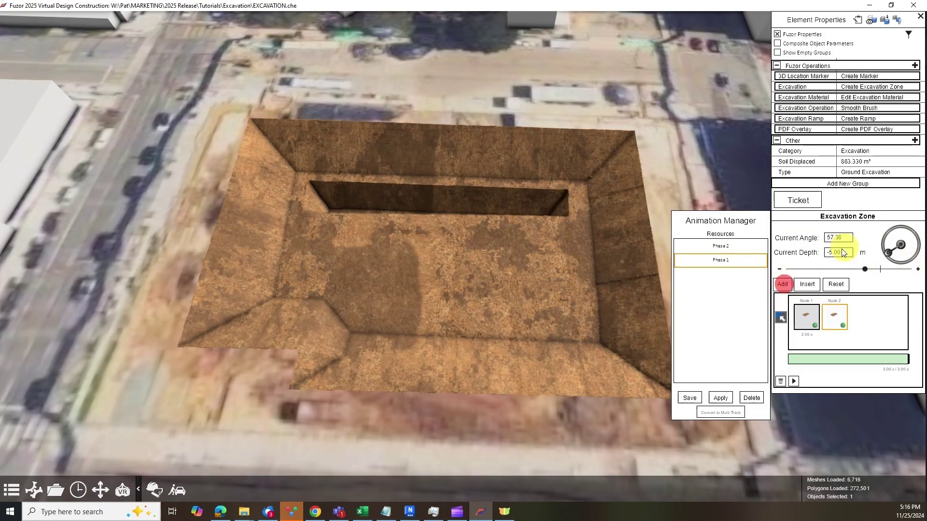
pyautogui.doubleClick(838, 253)
pyautogui.write('0')
pyautogui.click(509, 266)
pyautogui.click(842, 256)
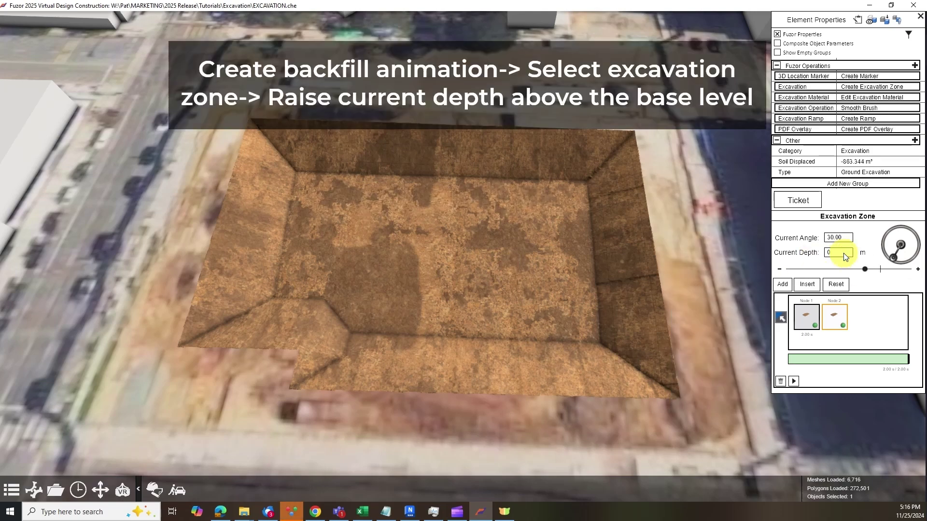
pyautogui.write('0')
pyautogui.press('Return')
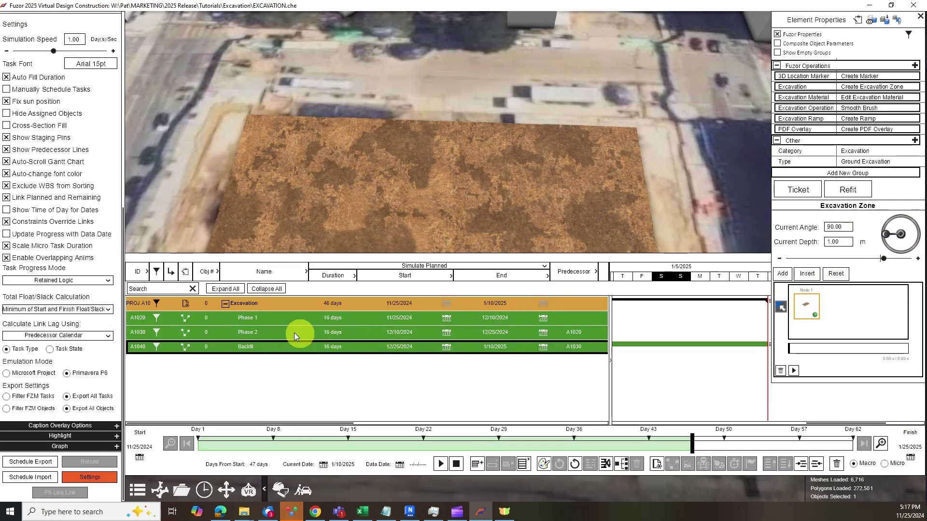
# Assign the selected excavation to the Phase 1 schedule task with its Phase 1 animation.
pyautogui.click(273, 320)
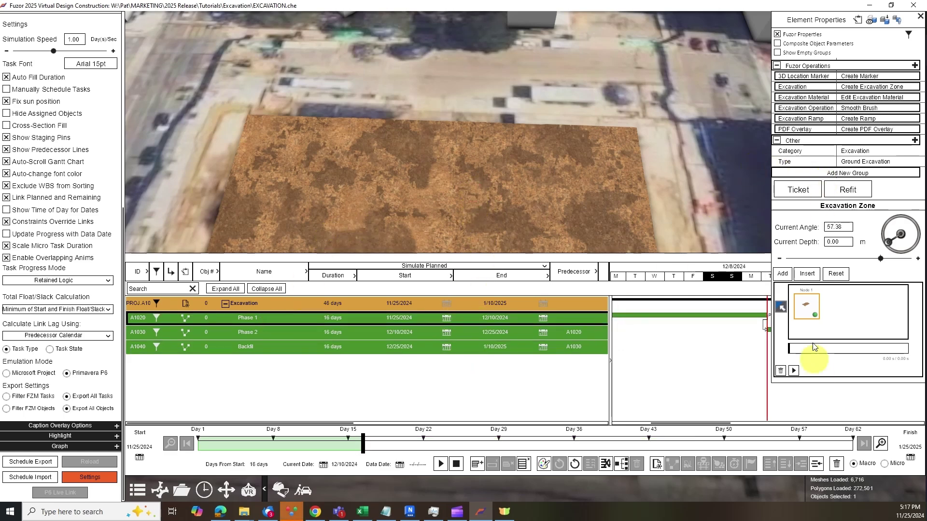
pyautogui.click(474, 463)
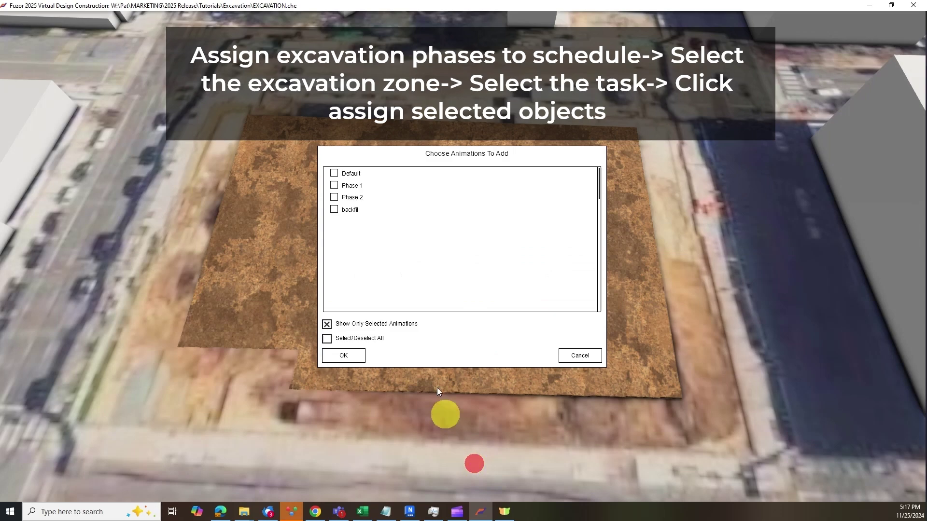
pyautogui.click(343, 355)
# Assign the selected excavation to the Phase 2 schedule task with its Phase 2 animation.
pyautogui.click(284, 335)
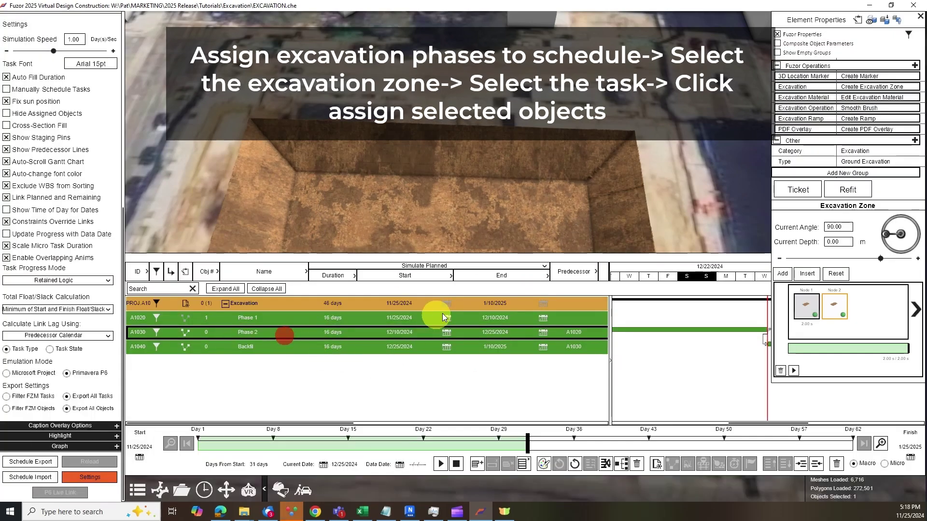
pyautogui.click(477, 464)
pyautogui.click(352, 197)
pyautogui.click(356, 357)
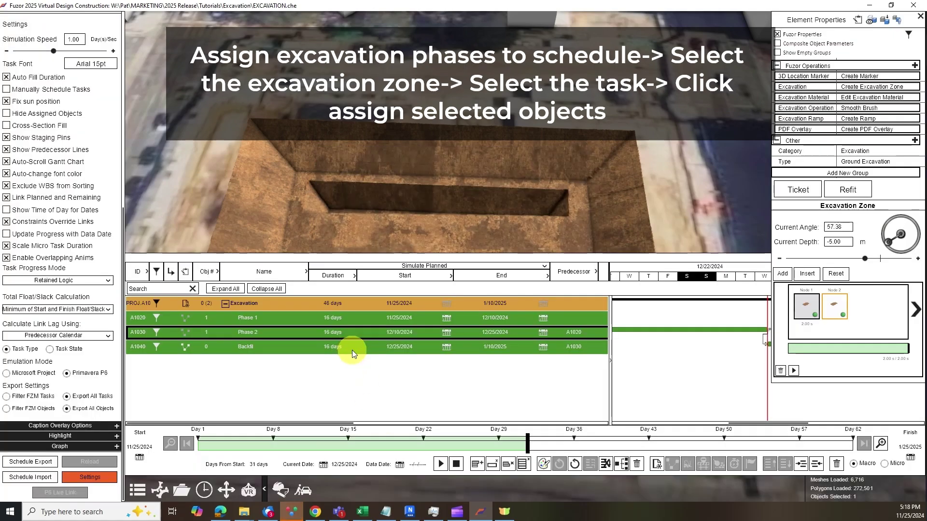
# Assign the excavation to the Backfill schedule task with its backfill animation.
pyautogui.click(395, 230)
pyautogui.click(476, 465)
pyautogui.click(357, 210)
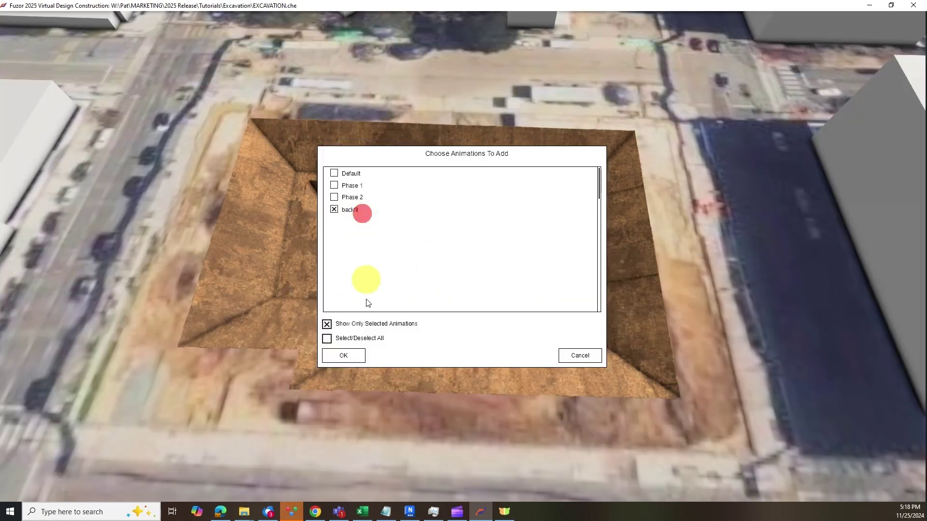
pyautogui.click(355, 356)
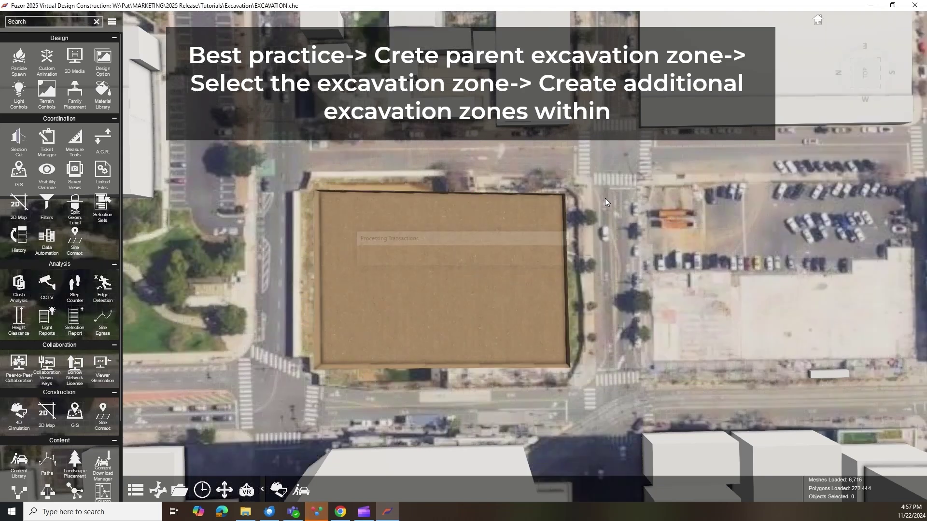
# Create a small rectangular excavation zone inside the parent excavation, near its upper-left corner in plan.
pyautogui.click(888, 89)
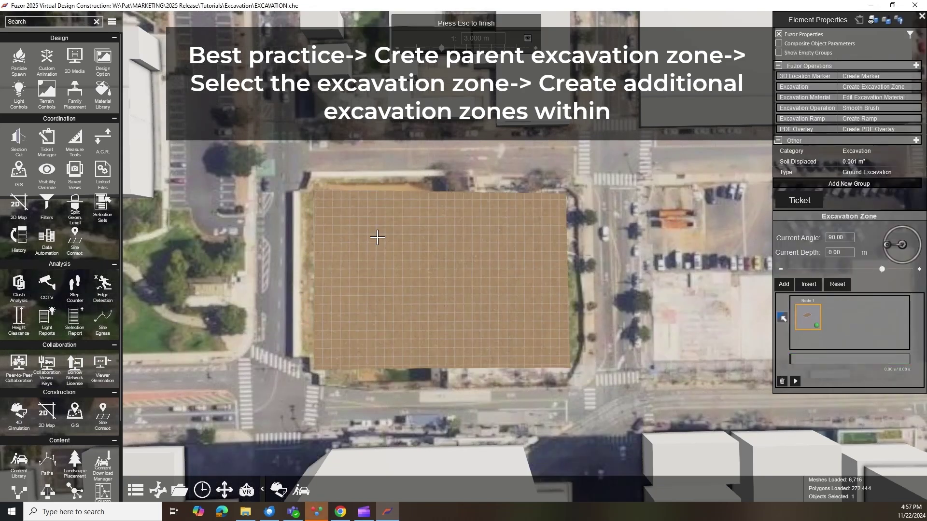
pyautogui.click(331, 256)
pyautogui.click(392, 256)
pyautogui.click(392, 208)
pyautogui.press('Escape')
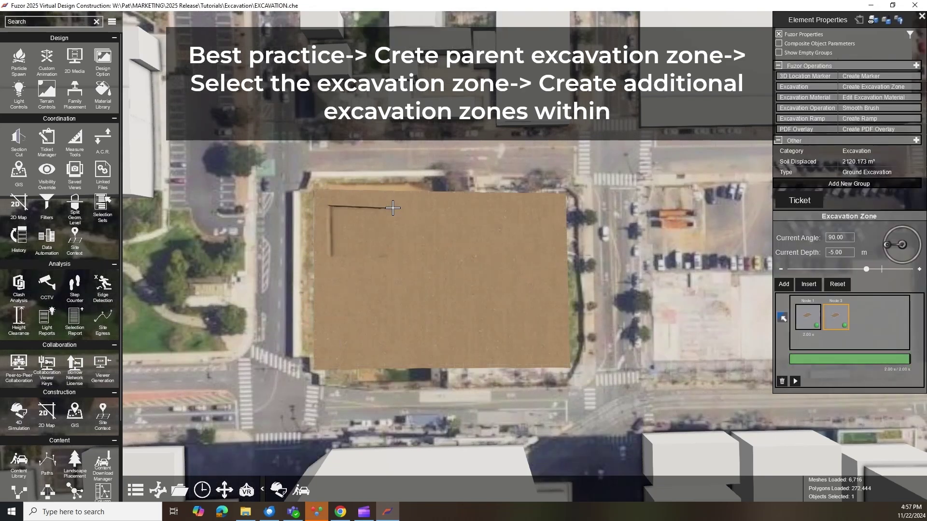
# Create a second rectangular excavation zone inside the parent, directly beside the first inner zone.
pyautogui.click(878, 88)
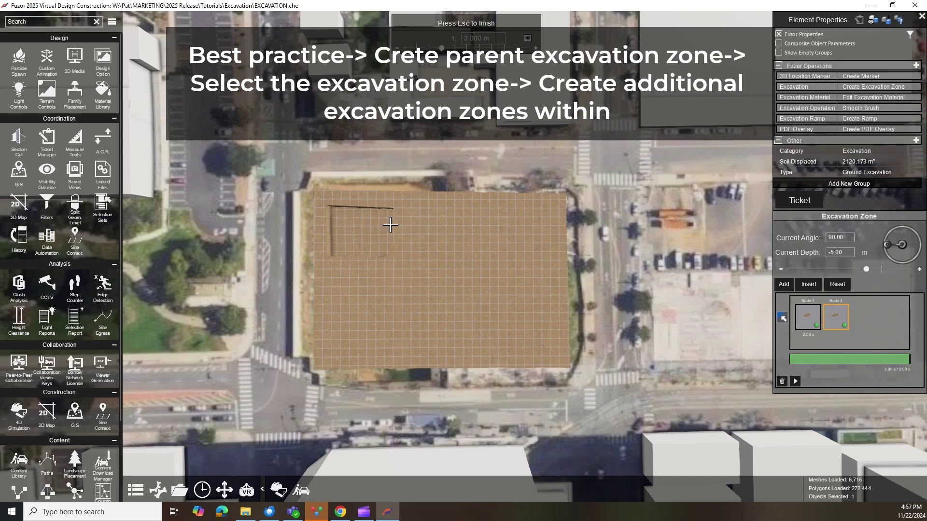
pyautogui.click(455, 256)
pyautogui.click(456, 207)
pyautogui.press('Escape')
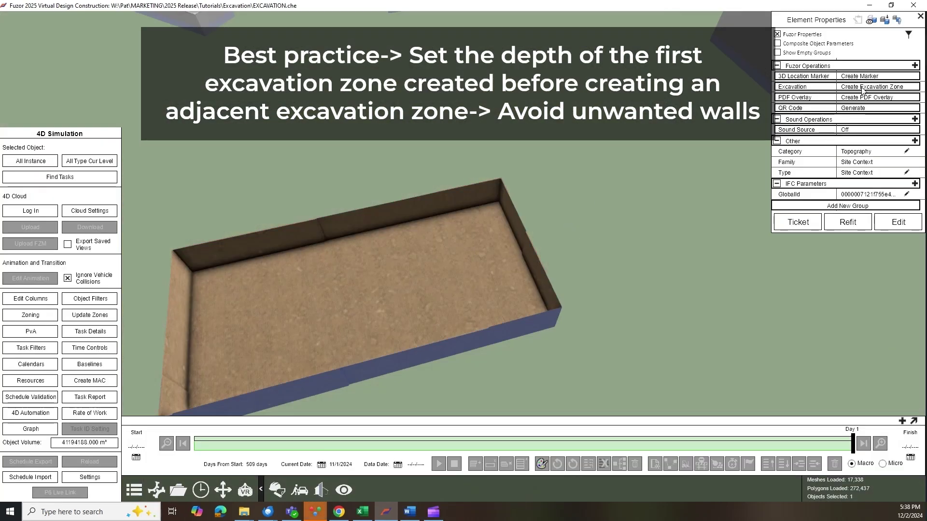
# Create an excavation zone of about 22 m by 14 m snapped to the pit's short side and increase the excavation depth.
pyautogui.click(863, 89)
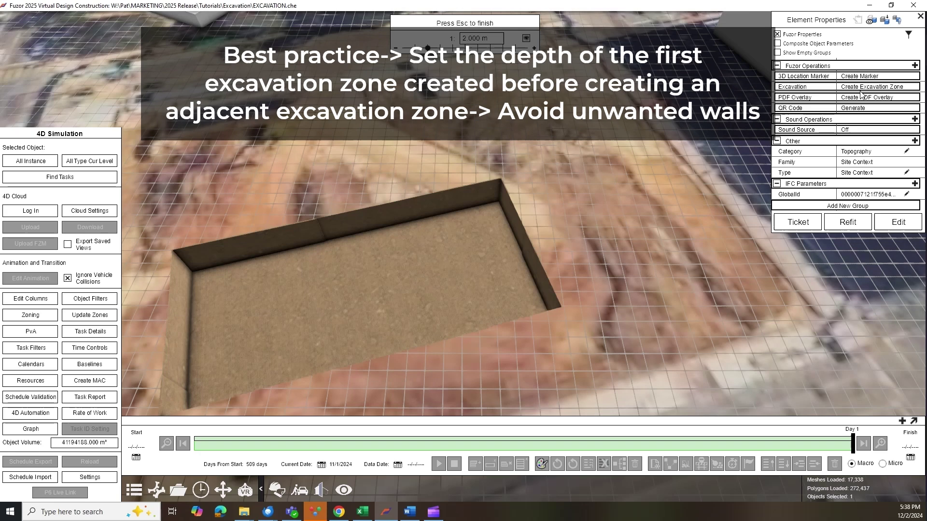
pyautogui.click(562, 307)
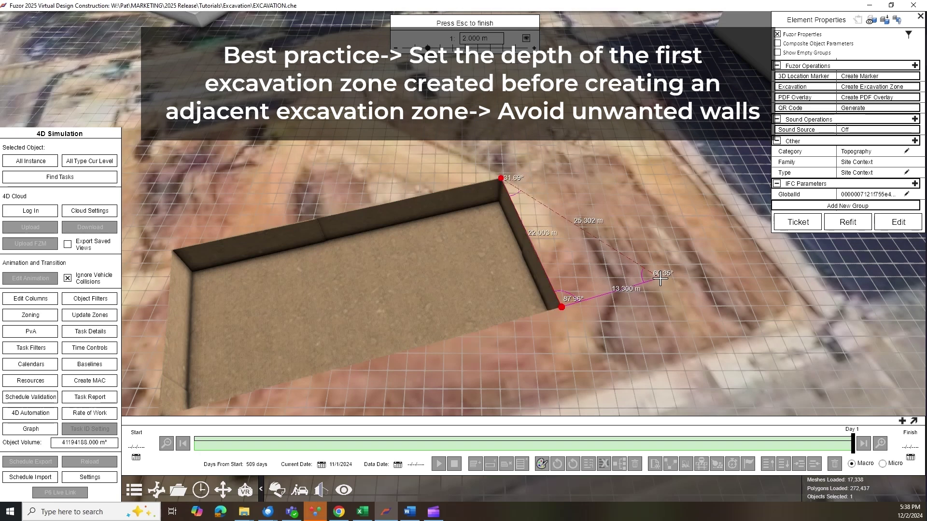
pyautogui.click(669, 278)
pyautogui.click(590, 165)
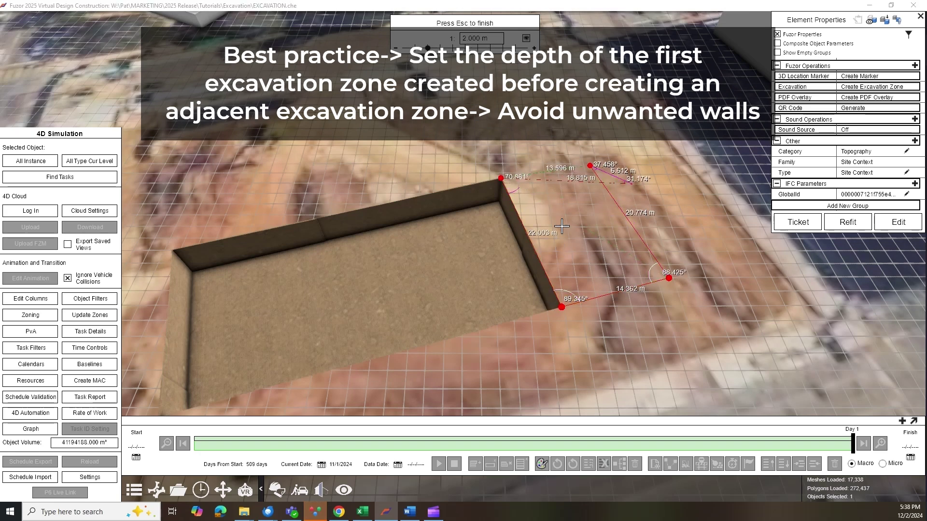
pyautogui.press('Escape')
pyautogui.moveTo(865, 271); pyautogui.dragTo(849, 269)
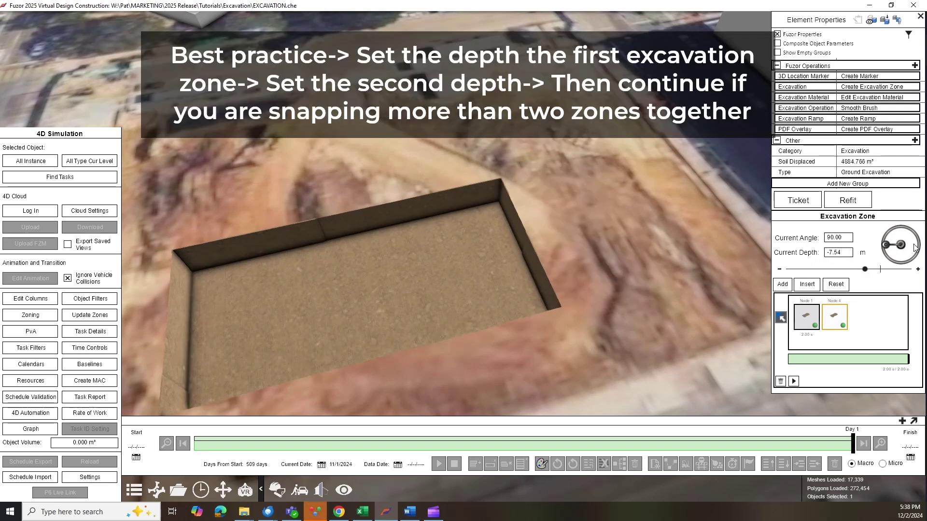
# Select the site topography and create an adjoining excavation zone, about 22 m by 13.3 m, snapped to the deepened pit's short side.
pyautogui.click(529, 216)
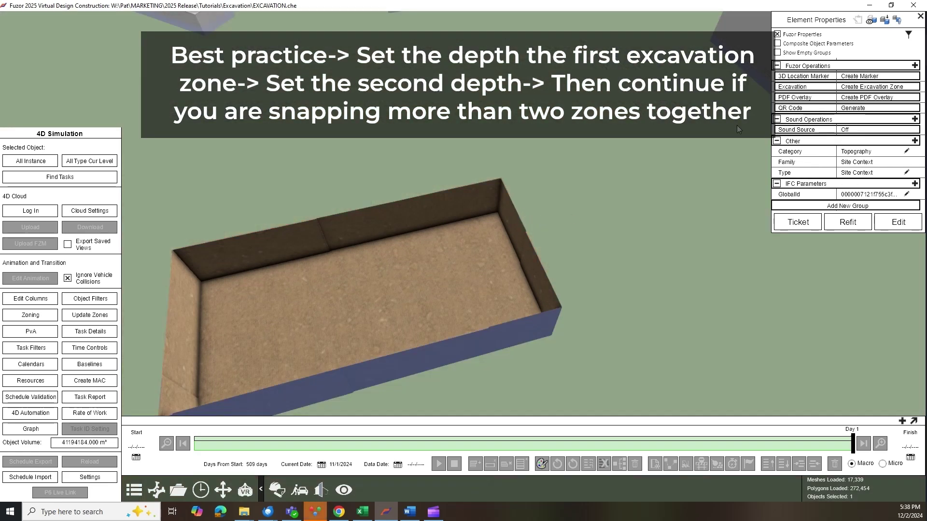
pyautogui.click(886, 88)
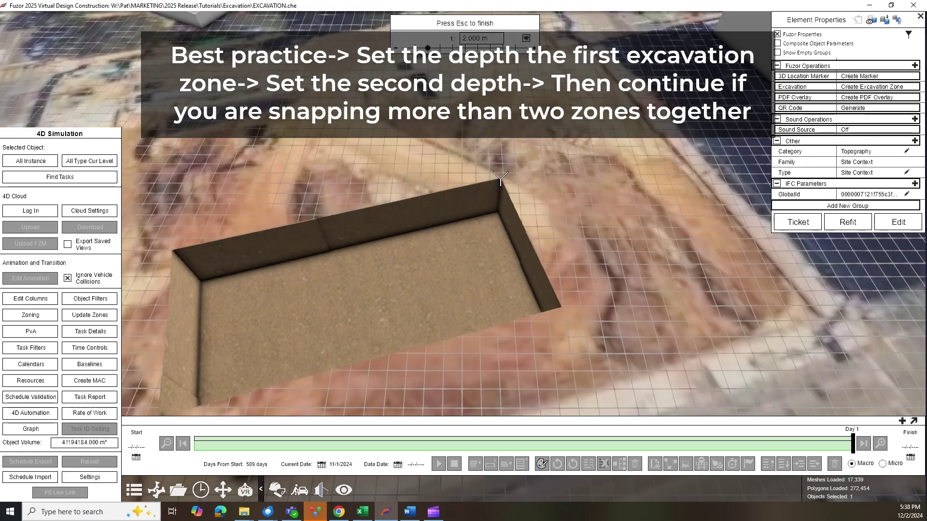
pyautogui.click(561, 307)
pyautogui.click(663, 283)
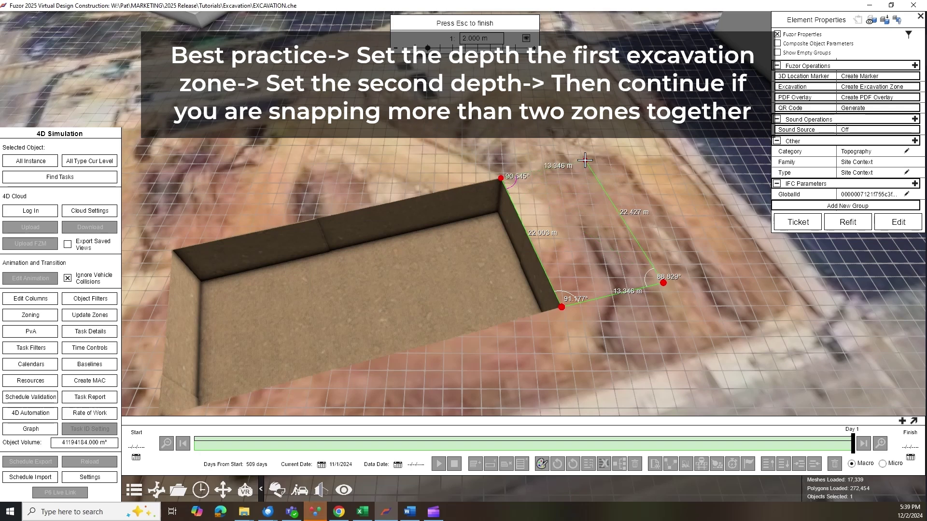
pyautogui.click(585, 160)
pyautogui.press('Escape')
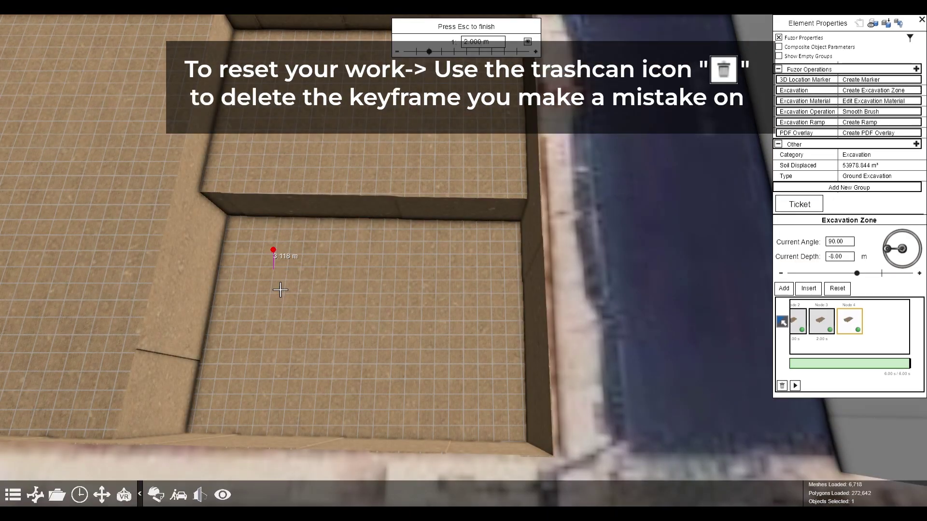
# Create an irregular four-point excavation zone on the pit's lower floor level, and delete its keyframe.
pyautogui.click(262, 352)
pyautogui.click(472, 364)
pyautogui.click(361, 301)
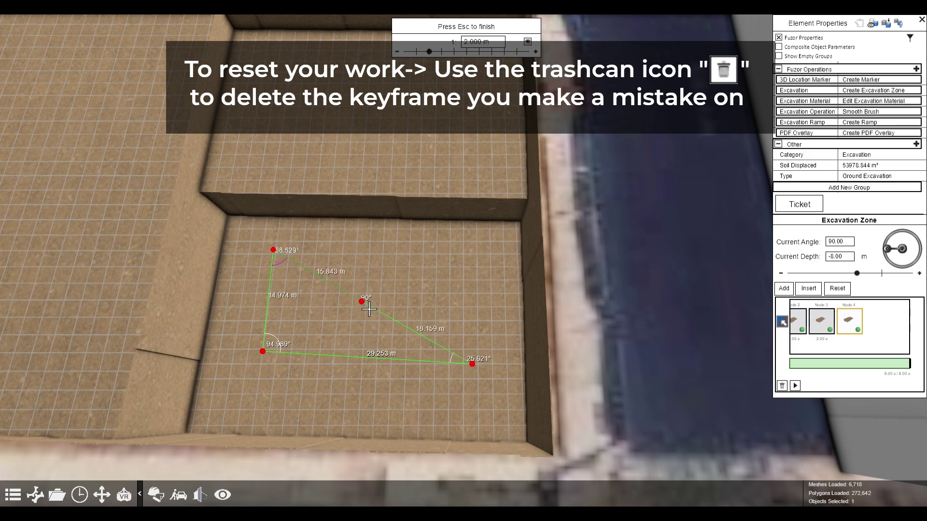
pyautogui.press('Escape')
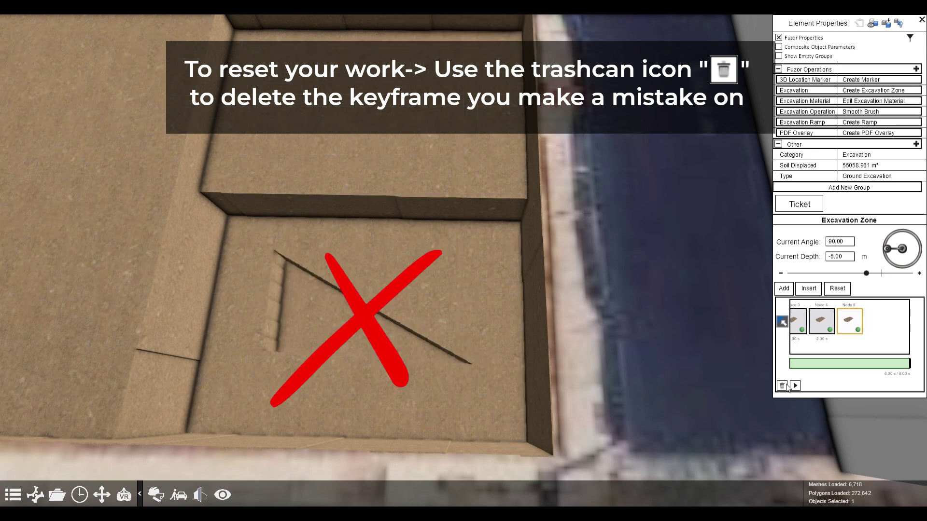
pyautogui.click(782, 386)
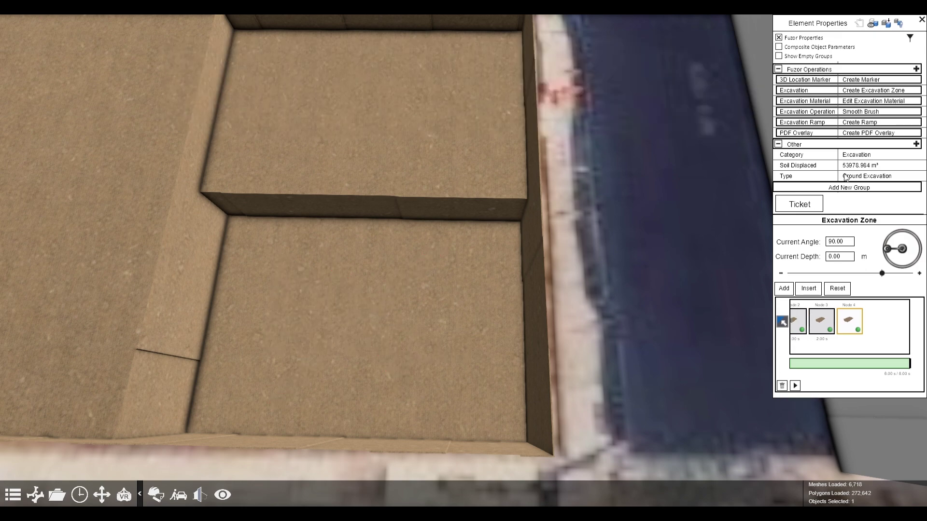
# Create a rectangular excavation zone, about 29 m by 14 m, on the pit's lower floor level.
pyautogui.click(875, 95)
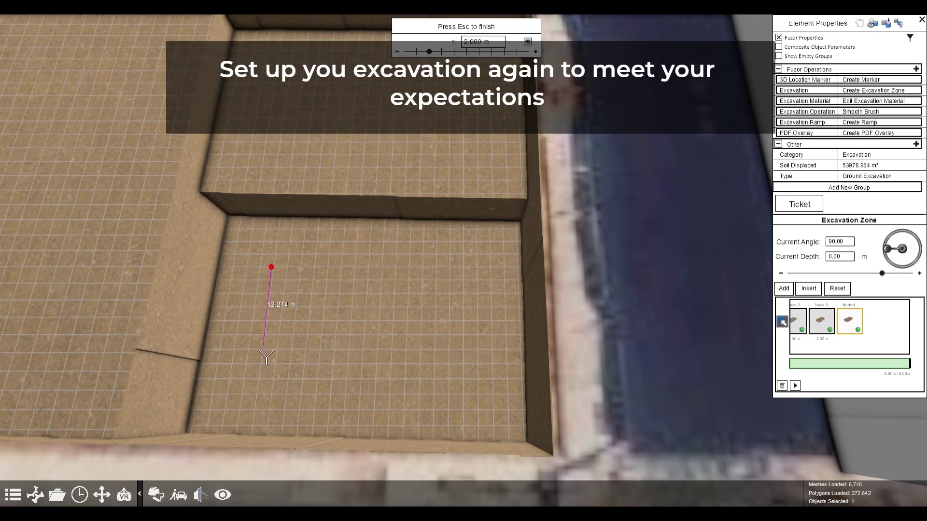
pyautogui.click(260, 364)
pyautogui.click(472, 364)
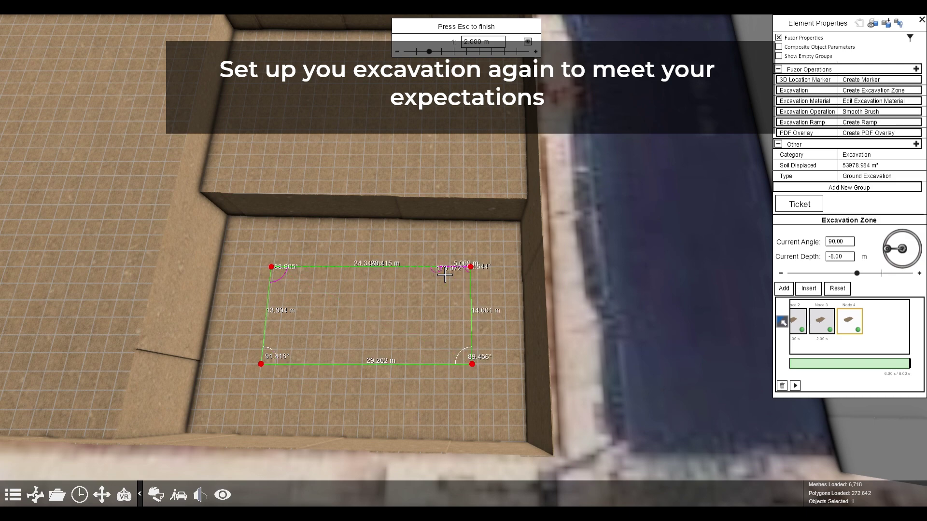
pyautogui.press('Escape')
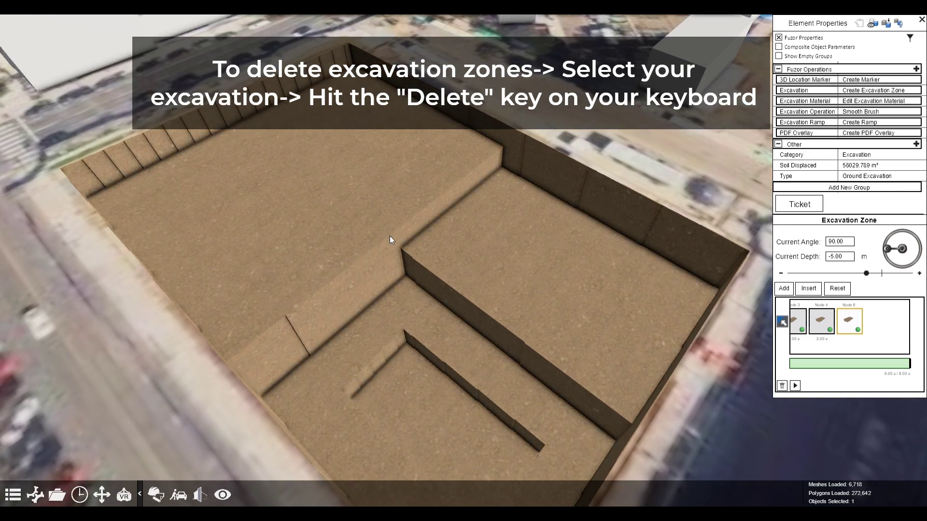
# Delete the entire selected excavation from the site.
pyautogui.press('Delete')
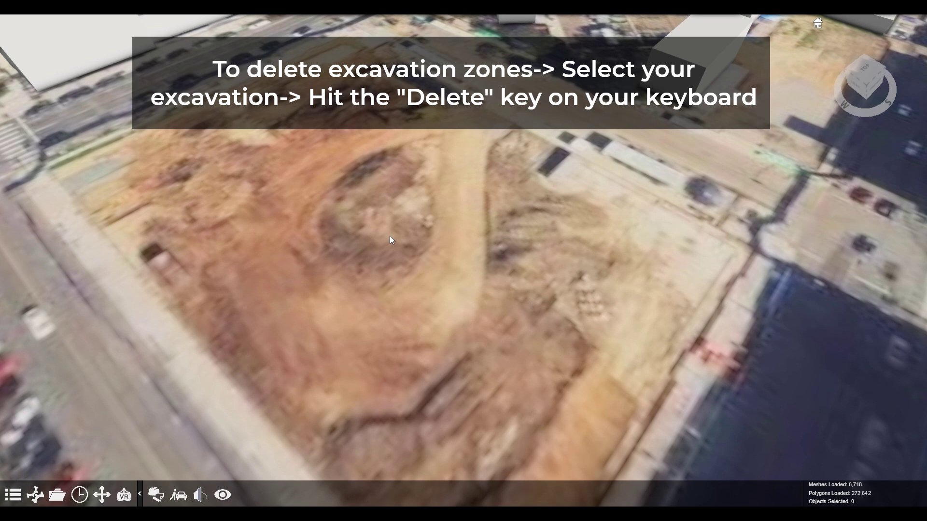